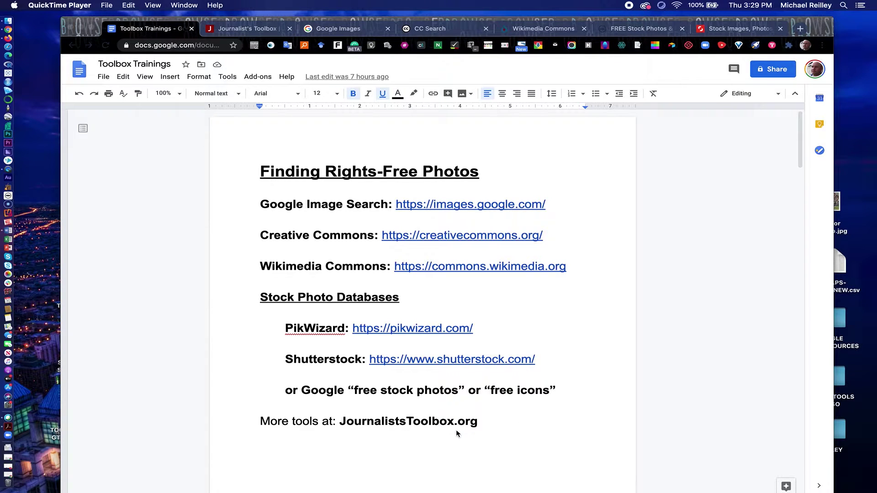
# Step: Pick Photojournalism from the Browse Topics list on Journalist's Toolbox
pyautogui.click(236, 31)
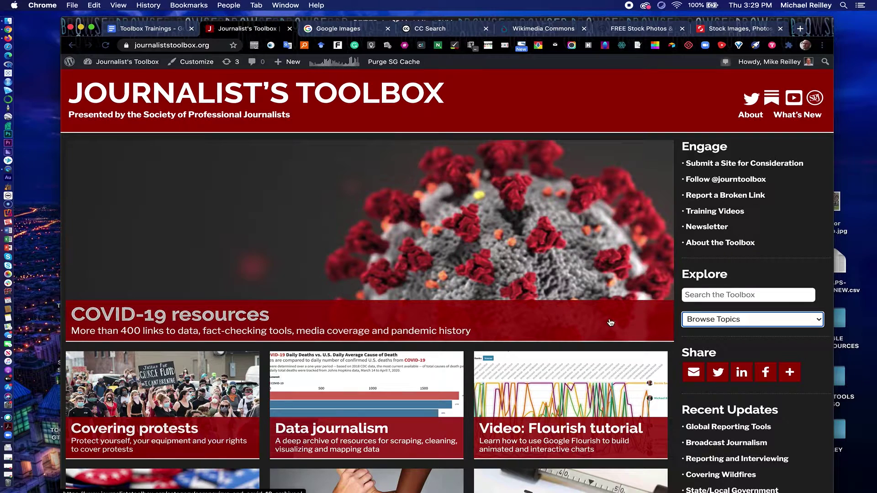
pyautogui.click(704, 322)
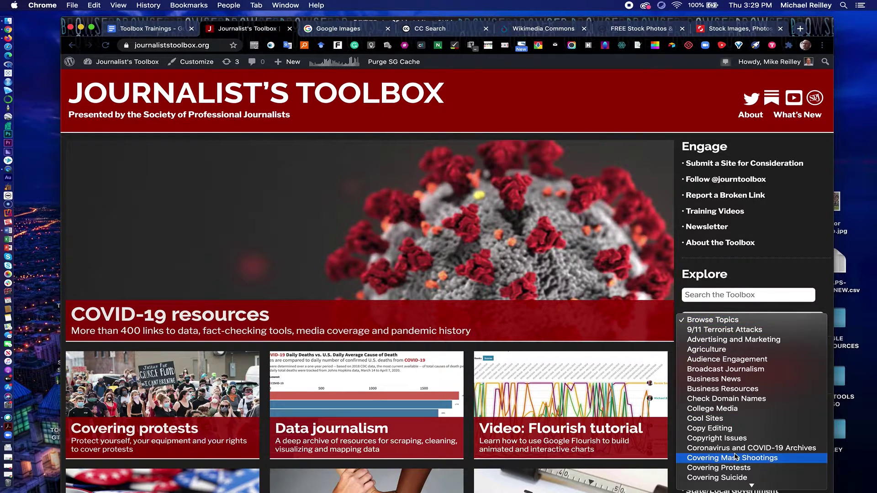
pyautogui.scroll(-10, 734, 450)
pyautogui.scroll(-3, 735, 456)
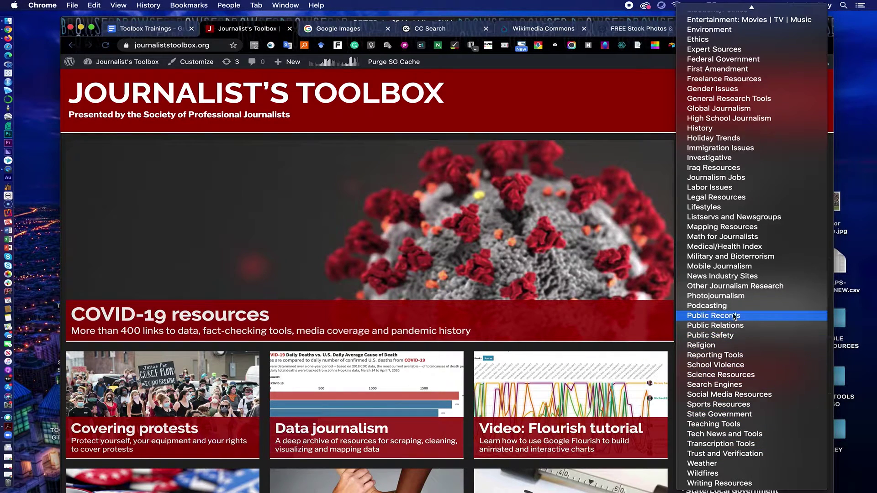
pyautogui.click(735, 297)
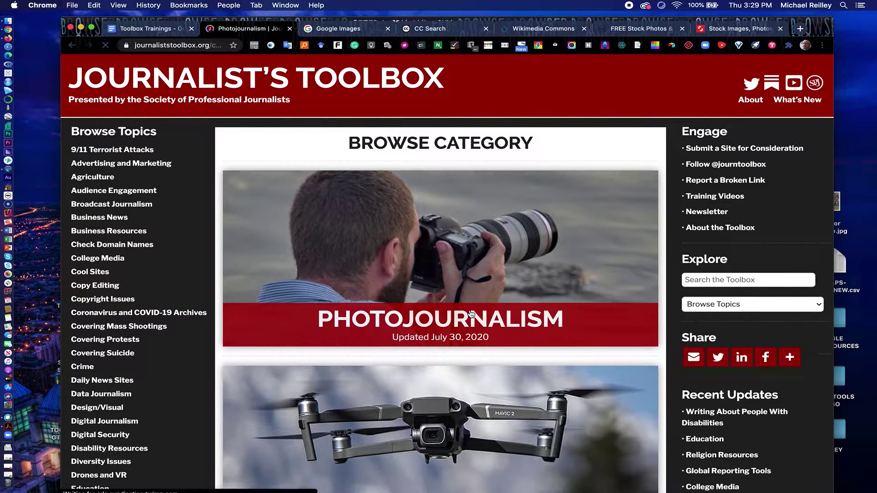
# Step: Browse the Photojournalism resource list, jump back to the top, and return to the summary doc
pyautogui.click(457, 323)
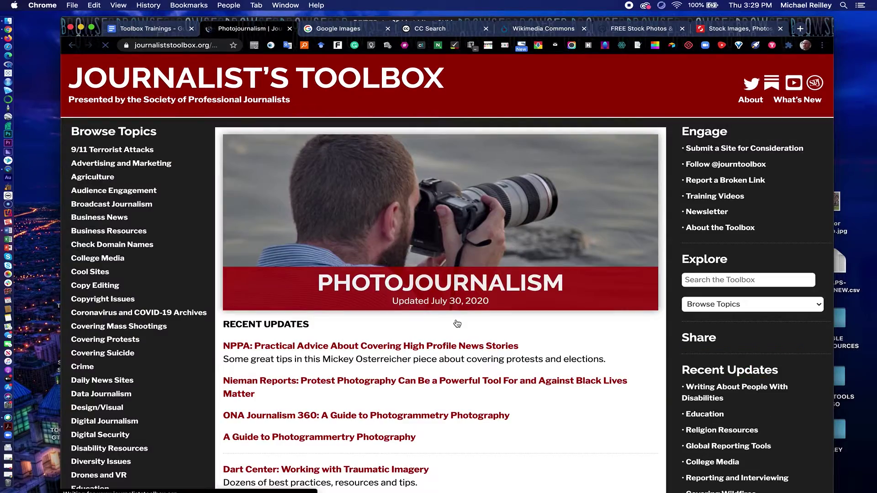
pyautogui.scroll(-3, 457, 323)
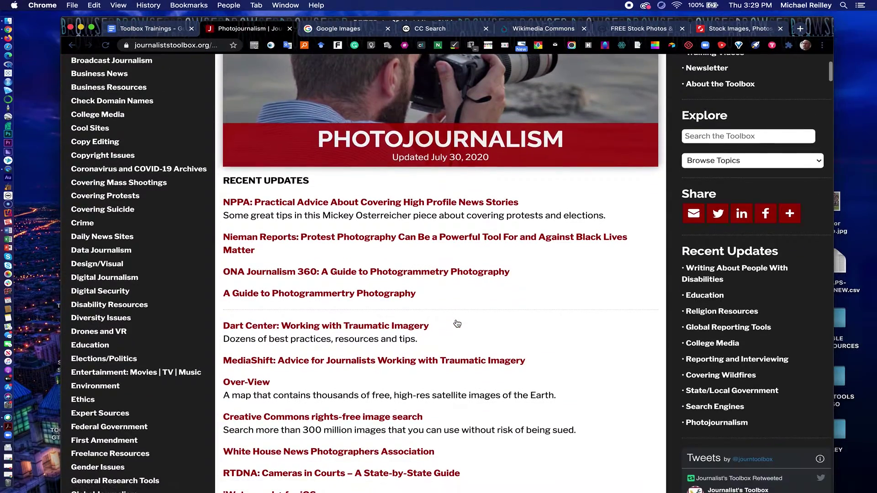
pyautogui.scroll(-10, 457, 323)
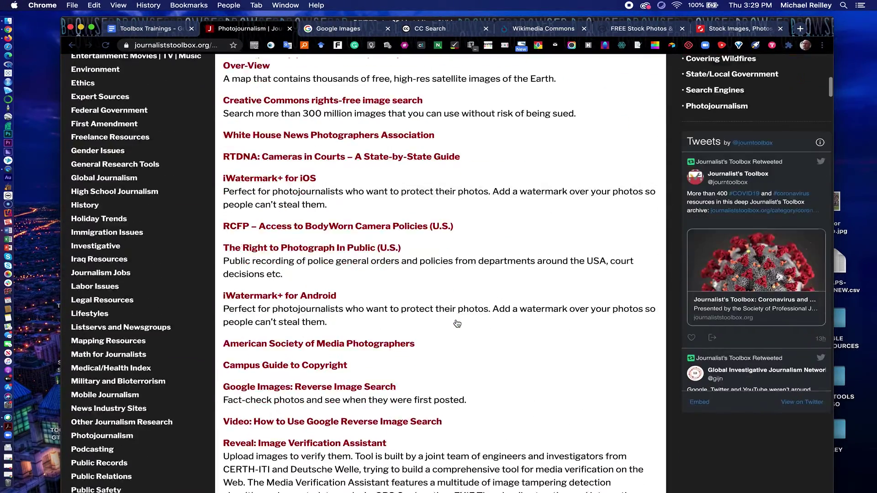
pyautogui.press('super+Up')
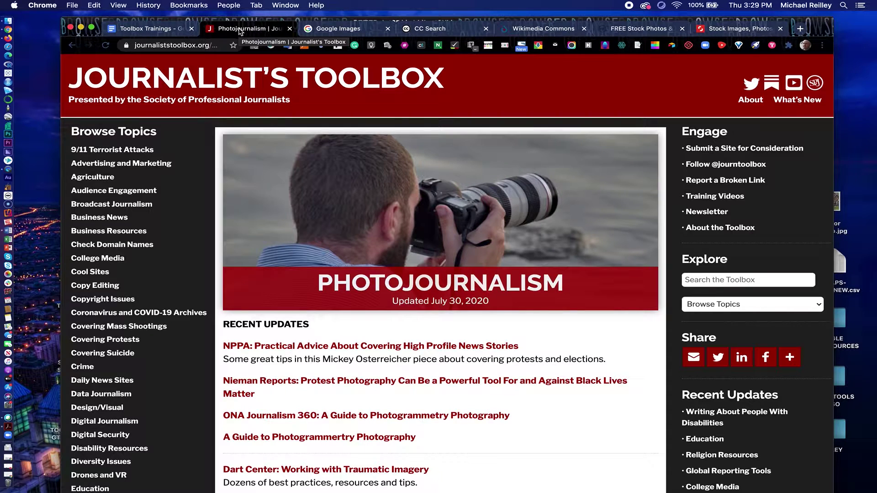
pyautogui.click(171, 29)
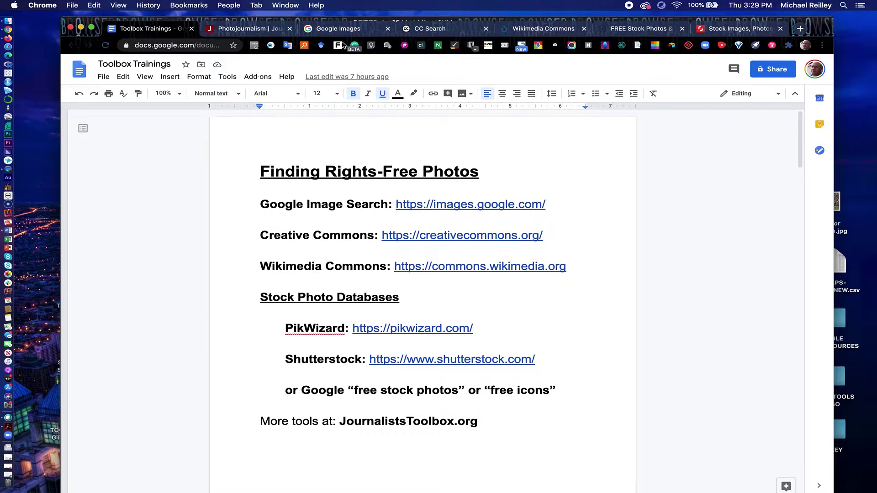
# Step: Run a Google Images search for 'Mount Rushmore'
pyautogui.click(325, 31)
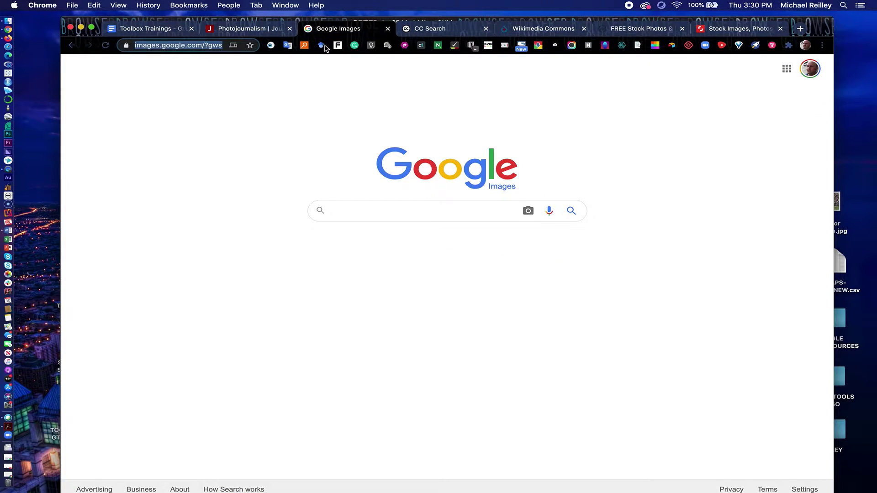
pyautogui.click(338, 217)
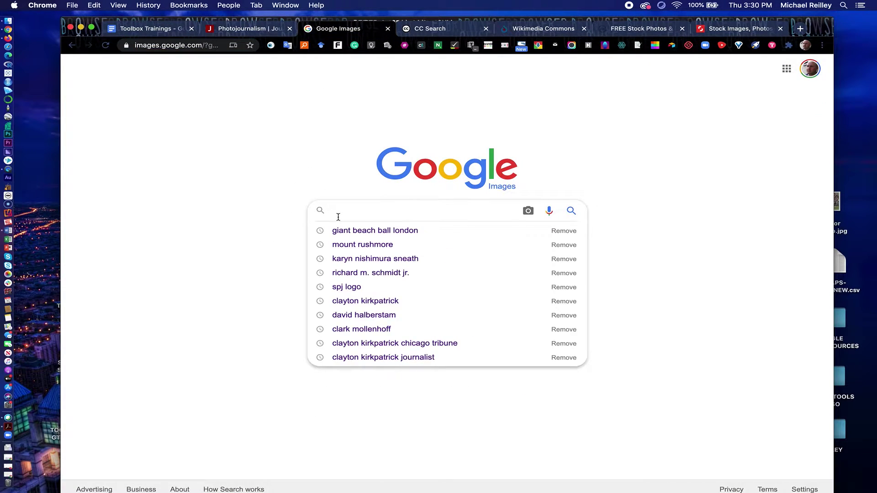
pyautogui.write('Mount Rus')
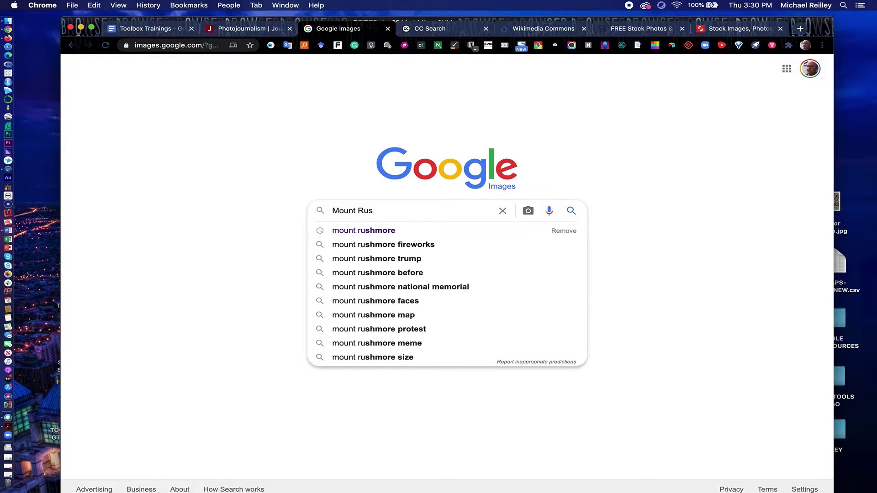
pyautogui.write('h m')
pyautogui.press('BackSpace')
pyautogui.press('BackSpace')
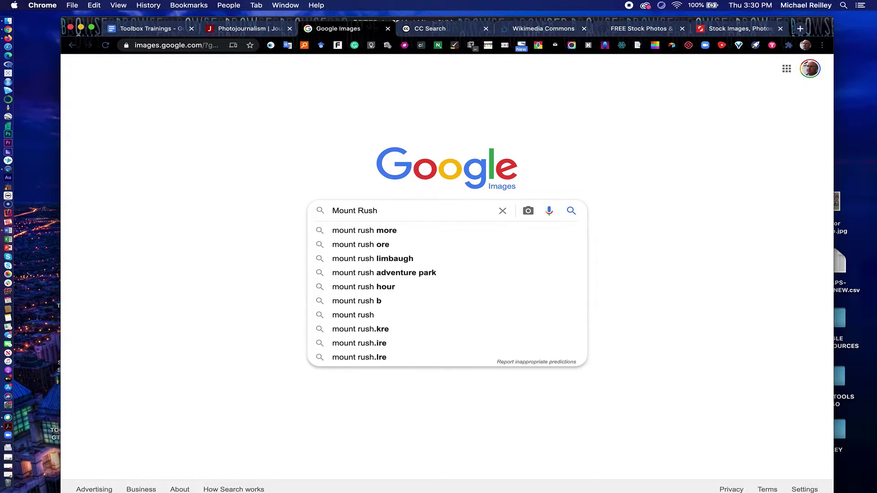
pyautogui.write('more')
pyautogui.press('Return')
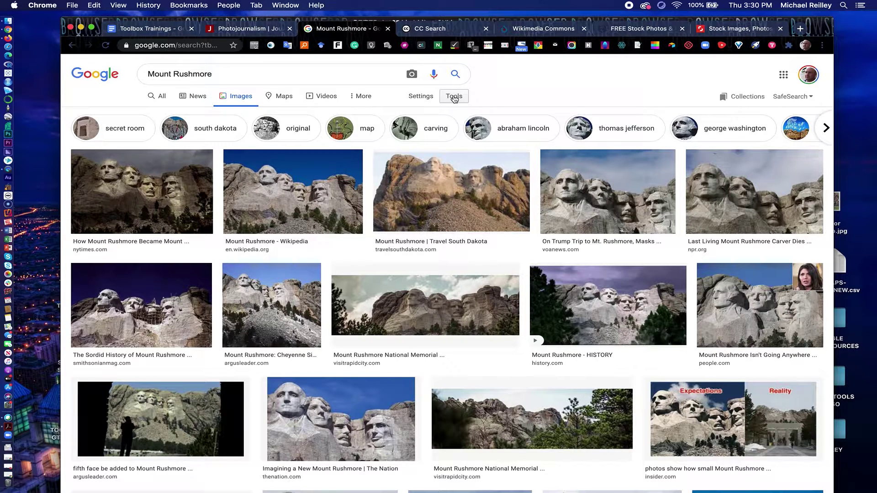
# Step: Set Tools > Usage Rights to 'Labeled for reuse with modification' for the Mount Rushmore results
pyautogui.click(454, 97)
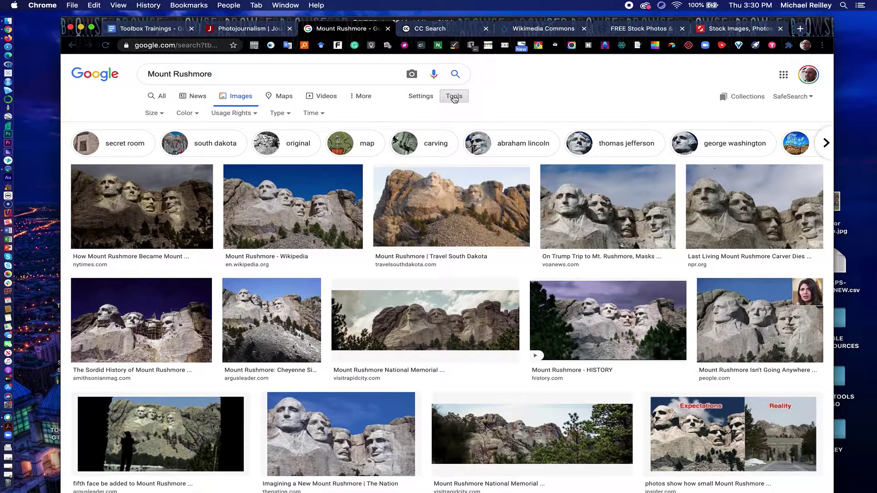
pyautogui.click(237, 117)
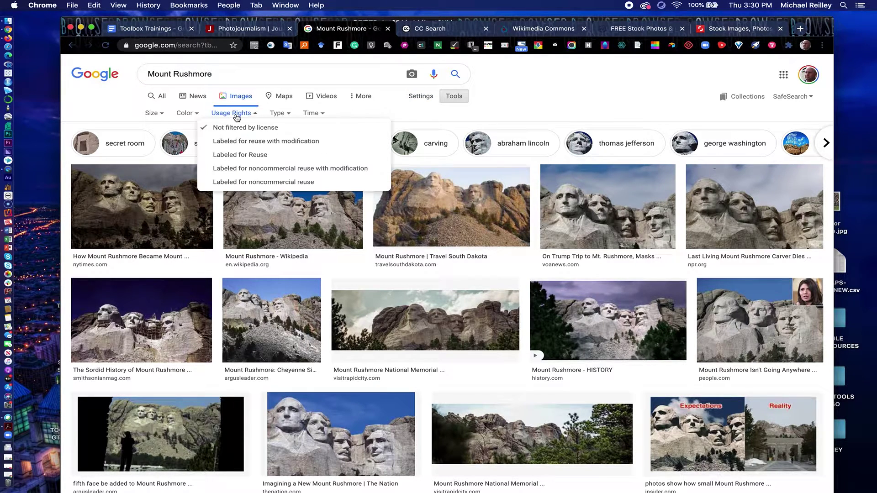
pyautogui.click(300, 145)
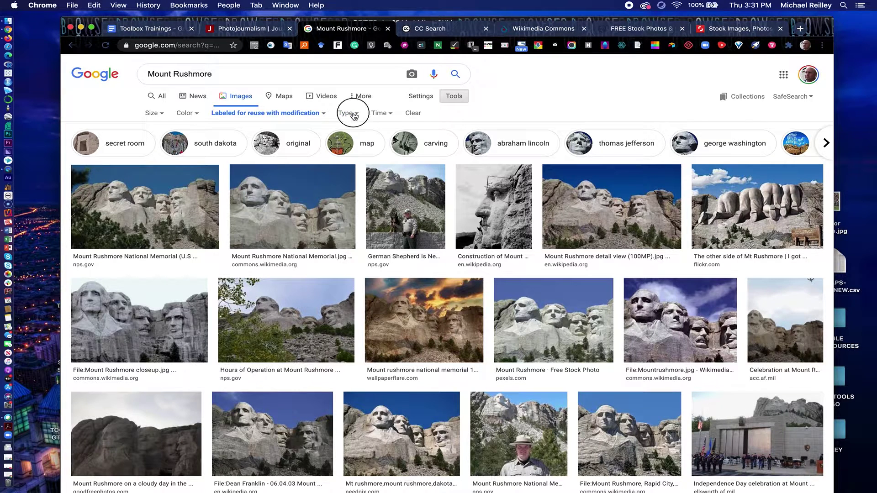
pyautogui.click(352, 114)
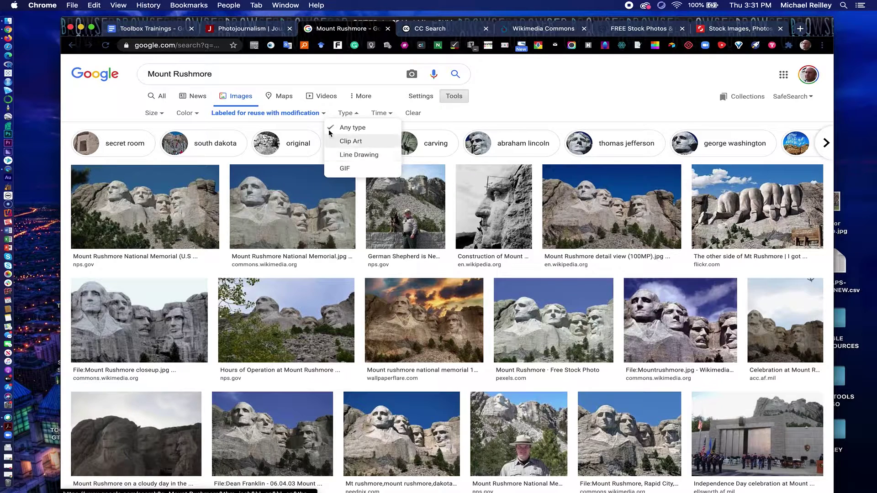
# Step: Look over the Size and Type filters, then limit the results to Past year
pyautogui.click(152, 115)
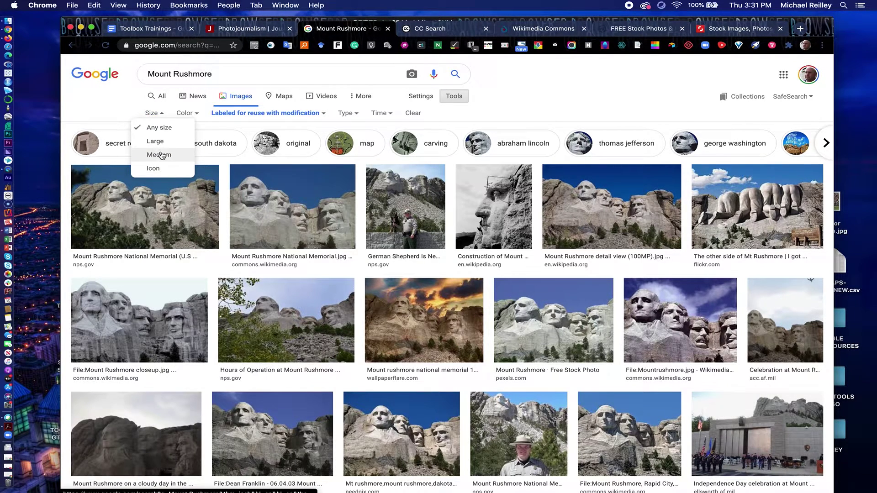
pyautogui.click(357, 114)
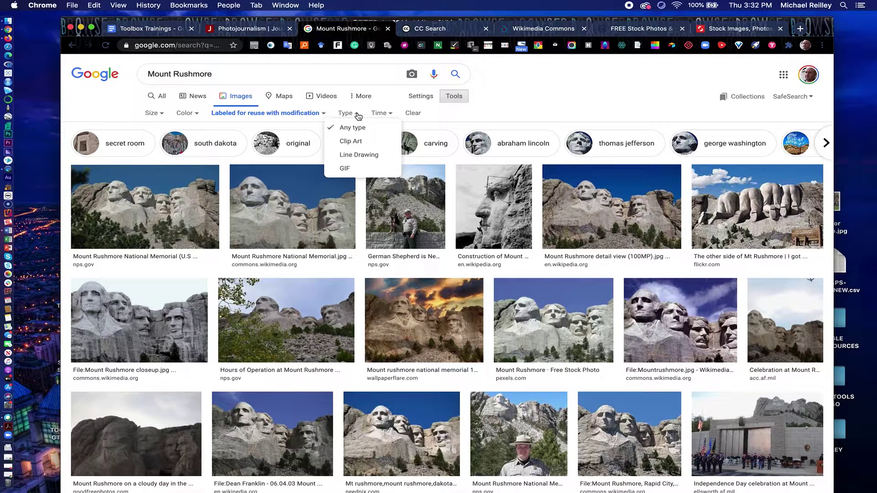
pyautogui.click(381, 114)
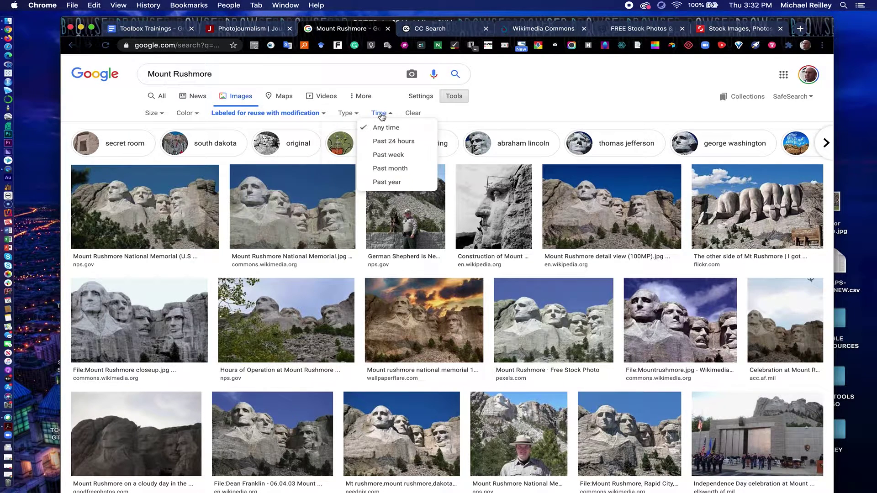
pyautogui.click(398, 183)
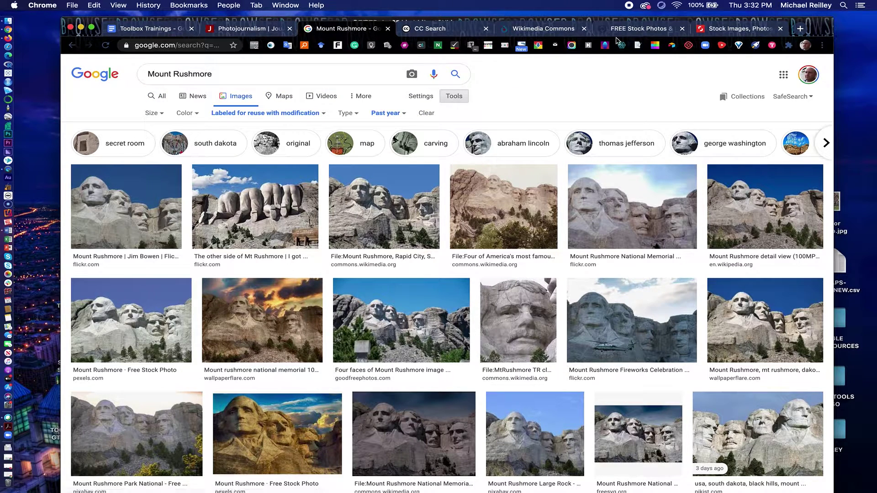
pyautogui.click(178, 46)
# Step: Reverse-search the street-shark photo from the desktop and review its matching pages
pyautogui.write('images')
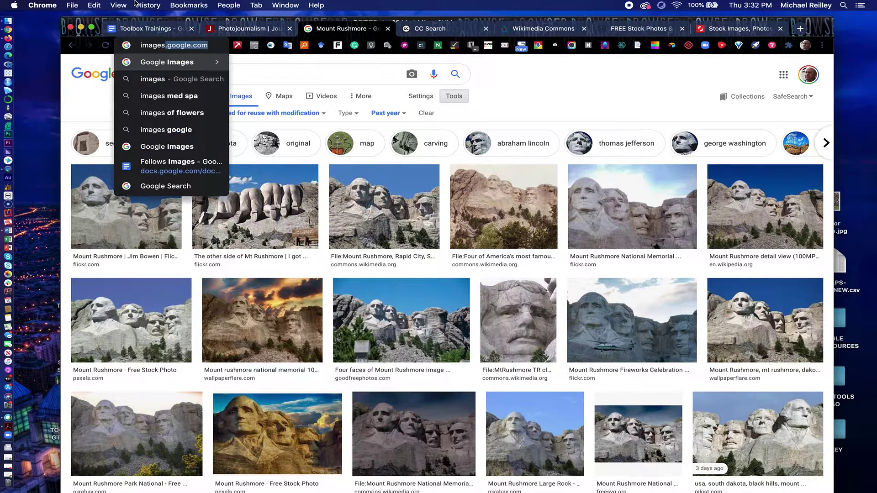
pyautogui.press('Return')
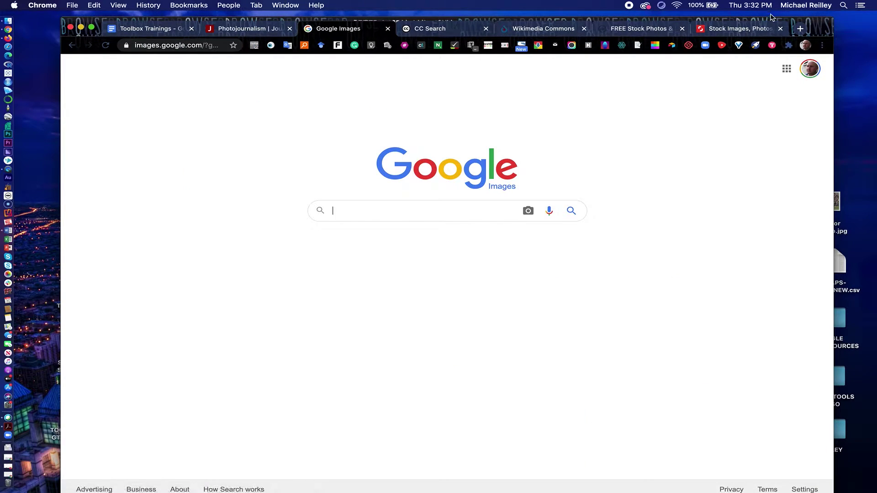
pyautogui.moveTo(813, 26); pyautogui.dragTo(806, 222)
pyautogui.moveTo(768, 200); pyautogui.dragTo(370, 455)
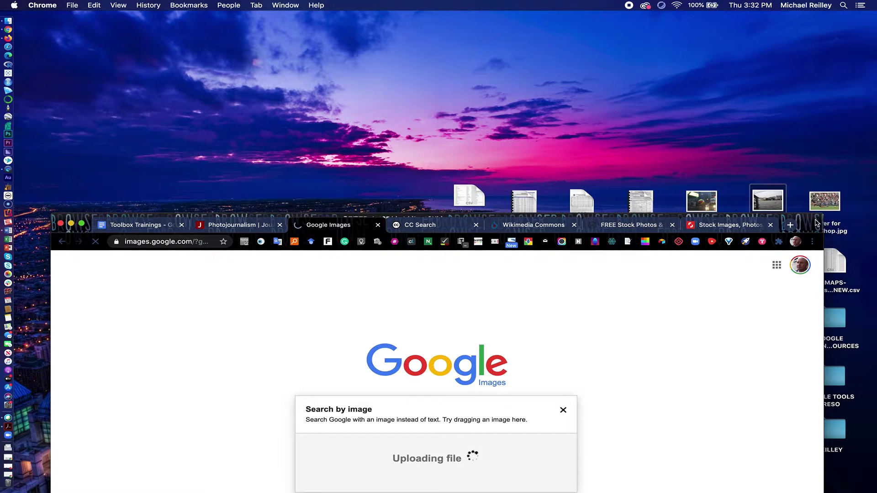
pyautogui.moveTo(817, 223); pyautogui.dragTo(813, 35)
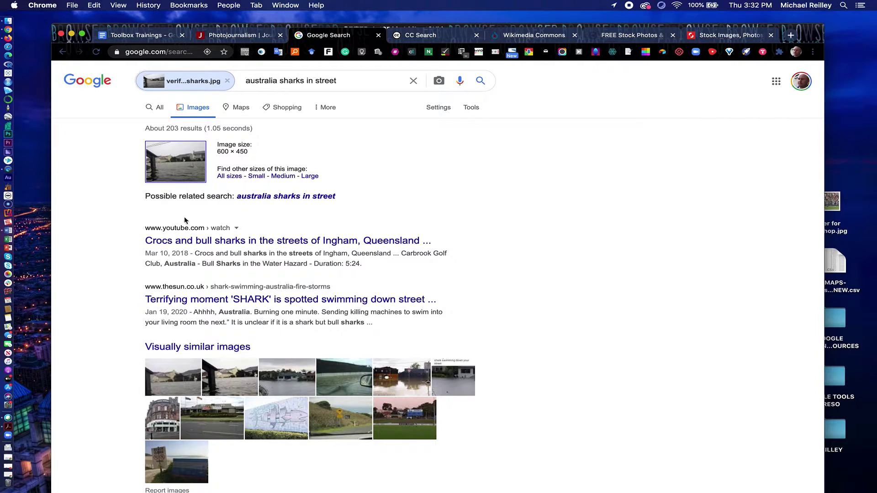
pyautogui.scroll(-5, 172, 300)
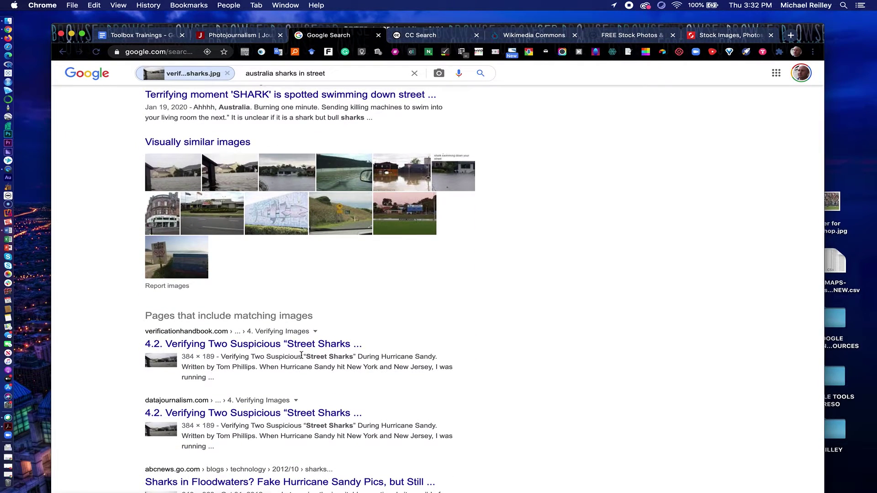
pyautogui.scroll(-5, 314, 473)
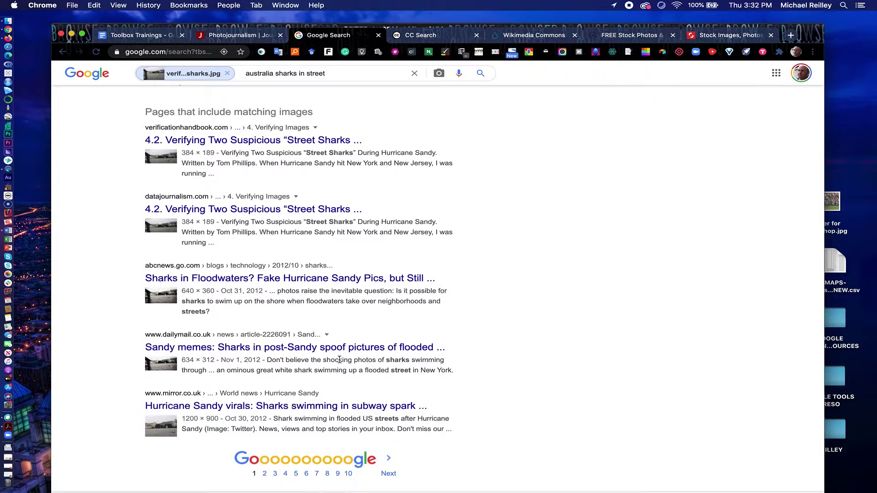
pyautogui.scroll(8, 409, 298)
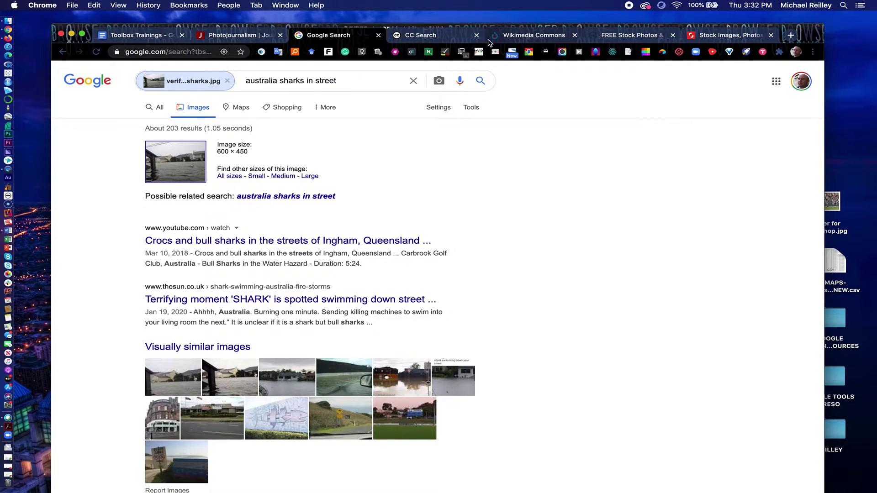
# Step: Go to creativecommons.org and open its 'Search for CC images' page
pyautogui.click(429, 39)
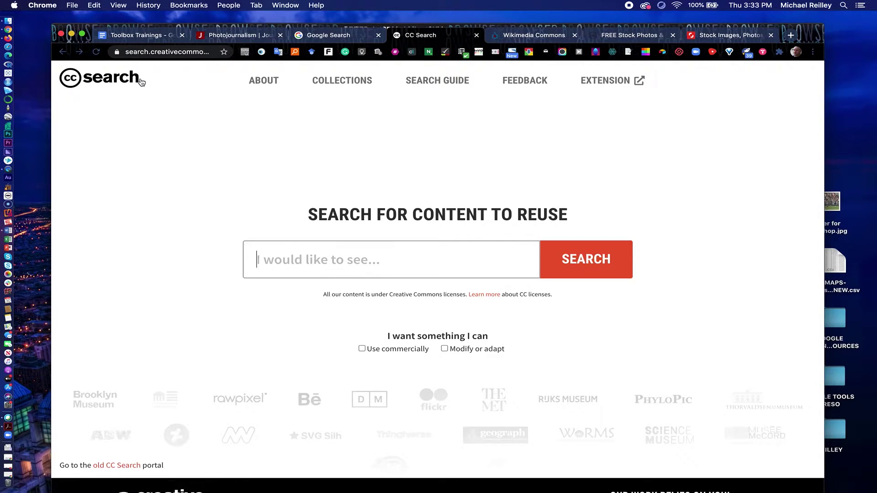
pyautogui.click(169, 53)
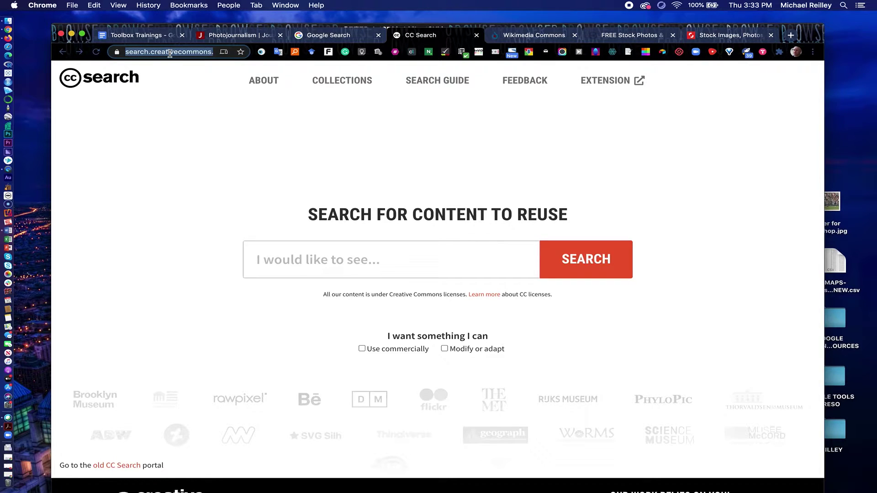
pyautogui.press('BackSpace')
pyautogui.write('creat')
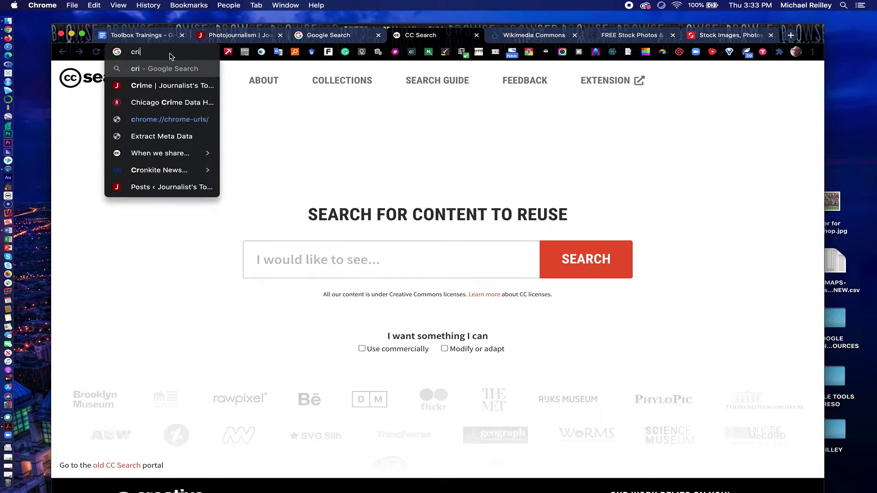
pyautogui.press('Return')
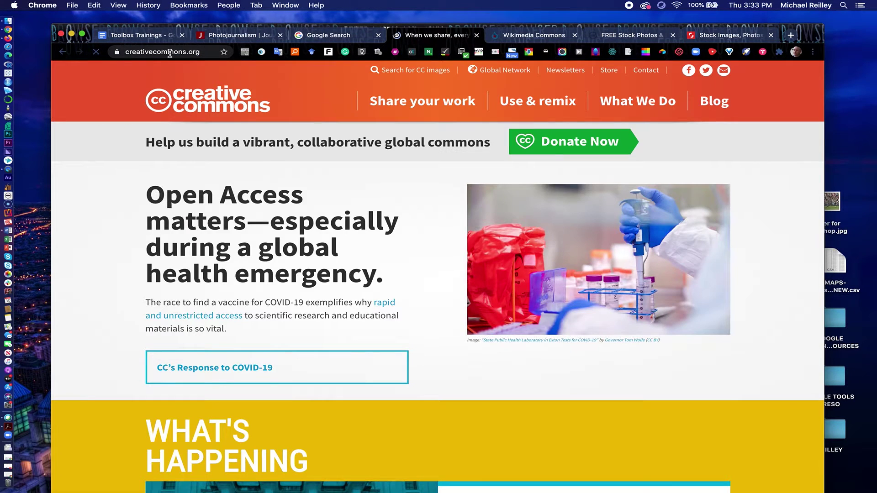
pyautogui.click(416, 71)
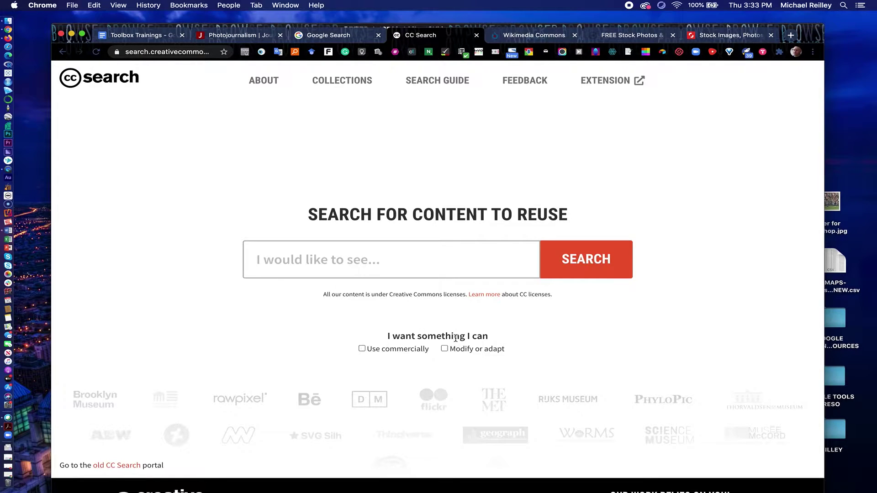
# Step: Search CC Search for the Chicago mayor with Use commercially and Modify or adapt ticked
pyautogui.click(445, 350)
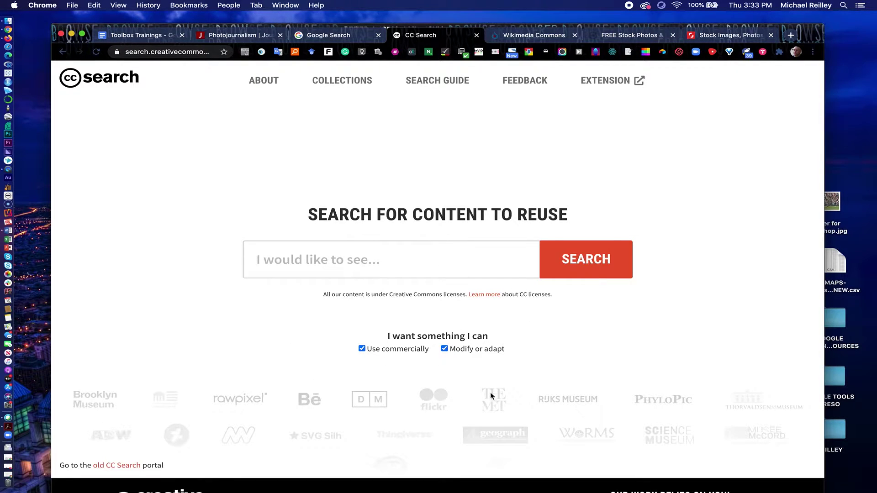
pyautogui.click(274, 262)
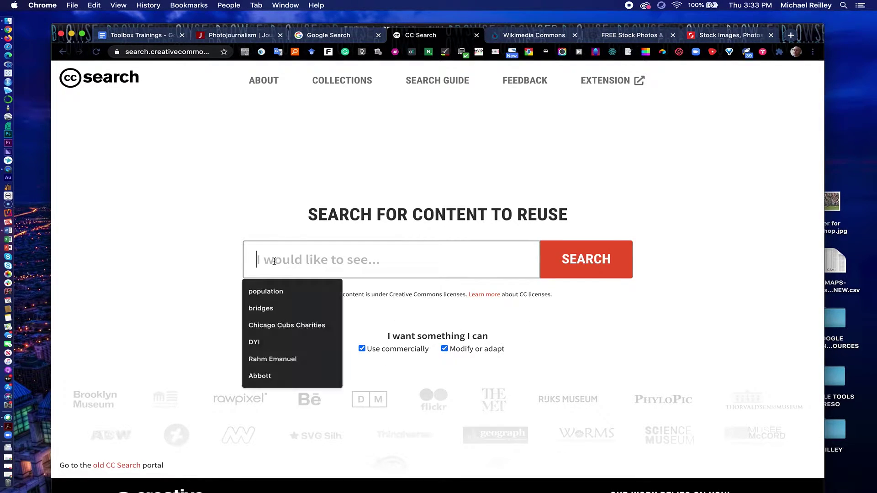
pyautogui.write('Rahm Emanuel')
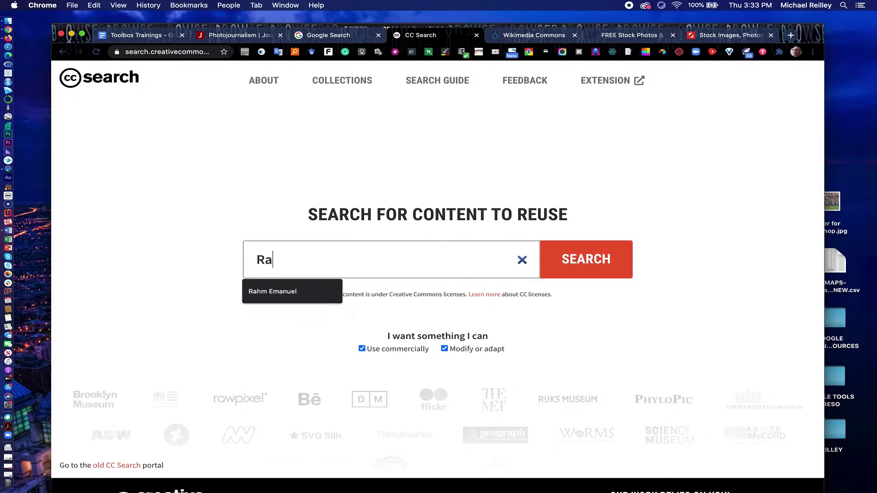
pyautogui.click(291, 292)
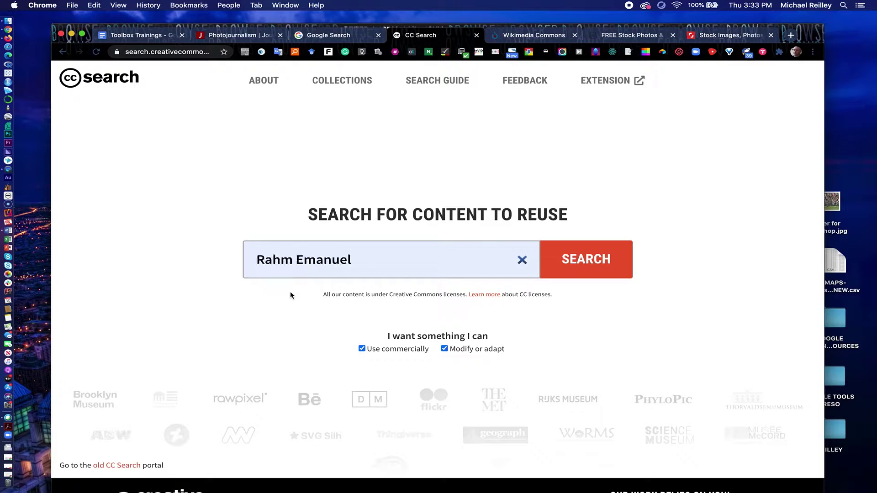
pyautogui.click(596, 263)
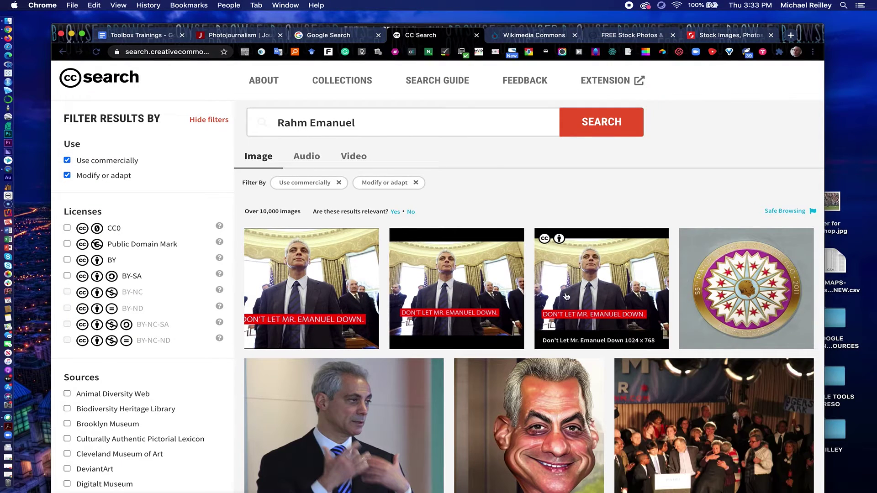
# Step: Scroll through the image results and load more results
pyautogui.scroll(-1, 645, 397)
pyautogui.scroll(-5, 645, 398)
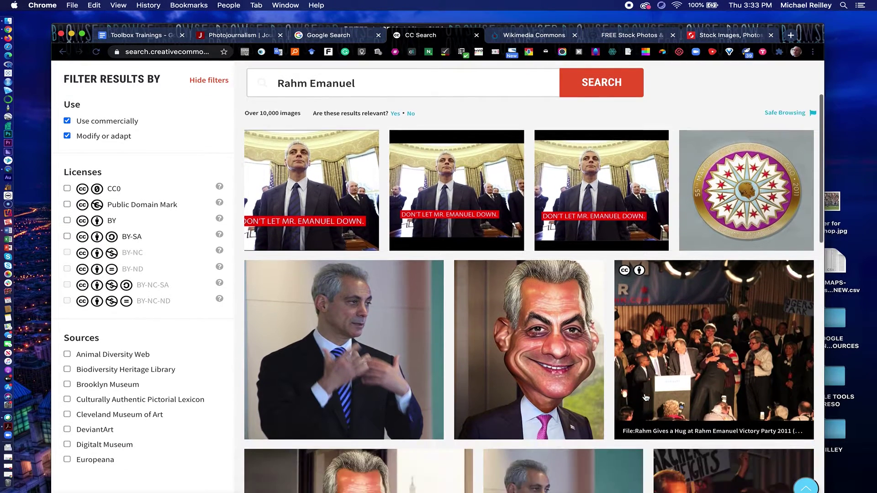
pyautogui.scroll(-5, 583, 467)
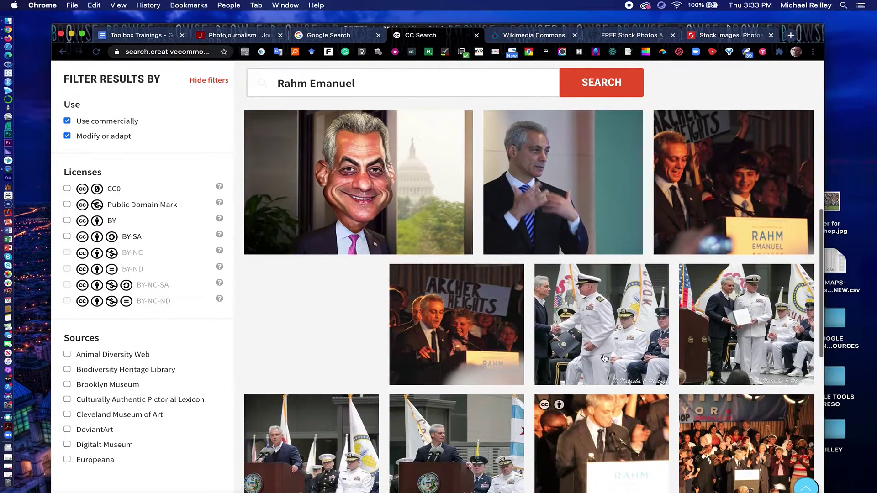
pyautogui.scroll(-3, 649, 445)
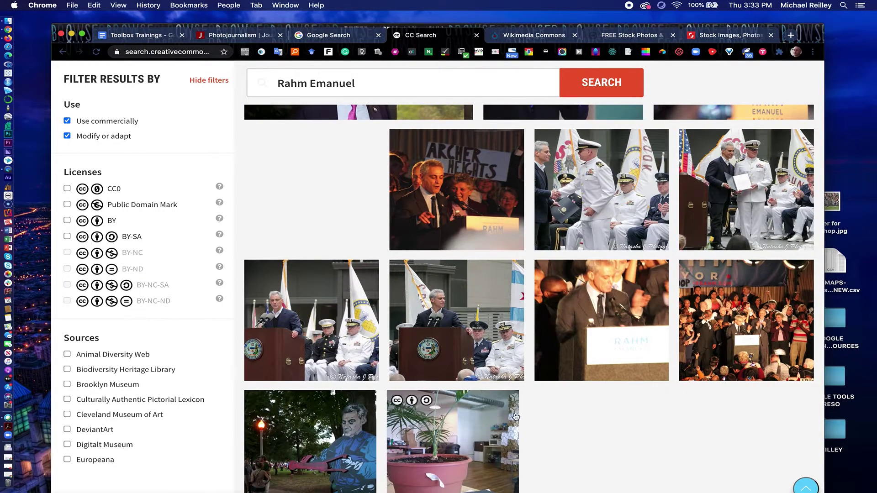
pyautogui.scroll(-6, 514, 415)
pyautogui.scroll(9, 516, 416)
pyautogui.scroll(-6, 516, 416)
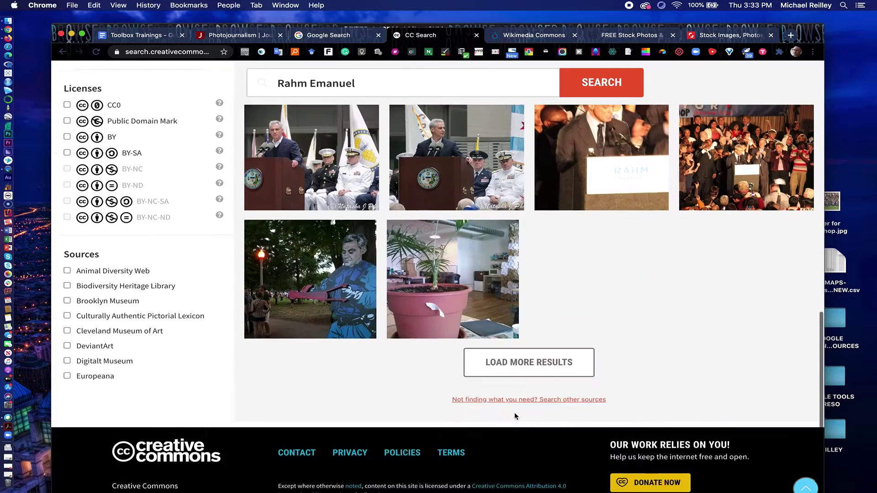
pyautogui.click(525, 359)
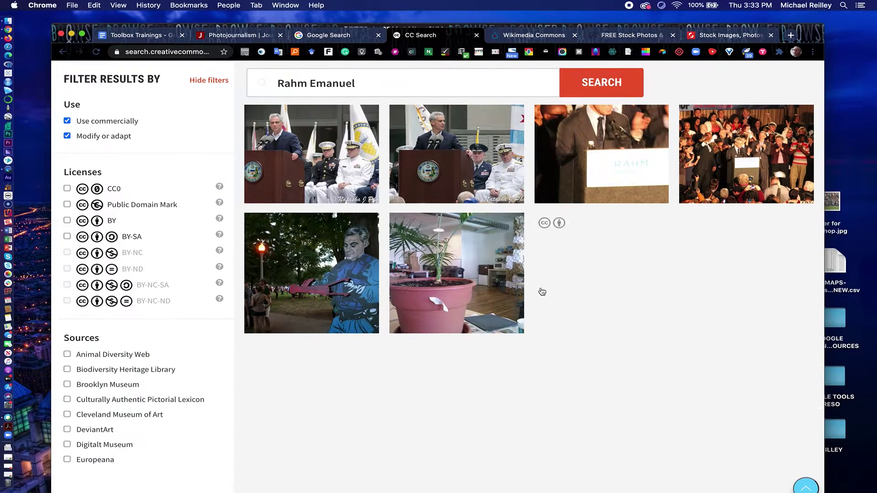
# Step: Load another batch of results, then scroll back up
pyautogui.scroll(-8, 564, 439)
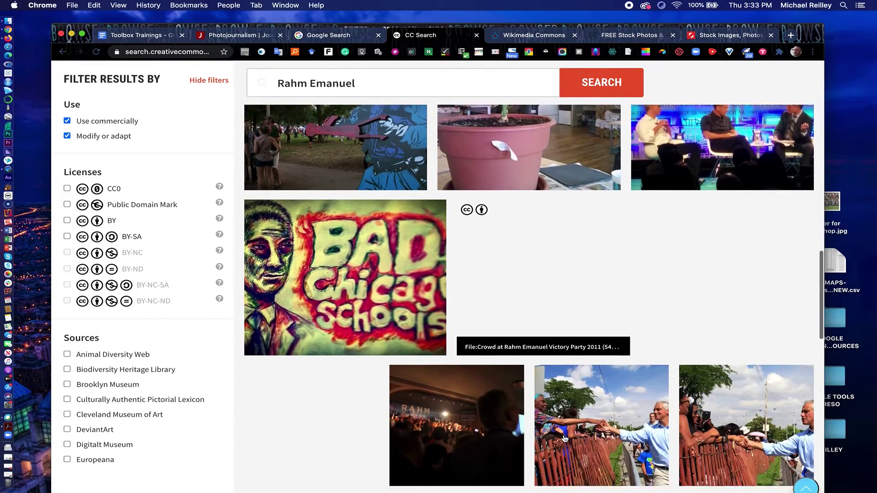
pyautogui.scroll(-7, 564, 439)
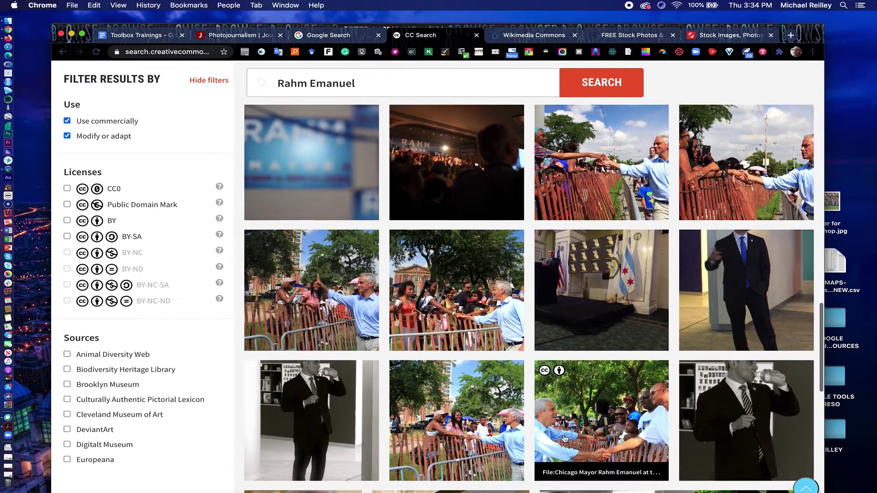
pyautogui.scroll(-3, 563, 435)
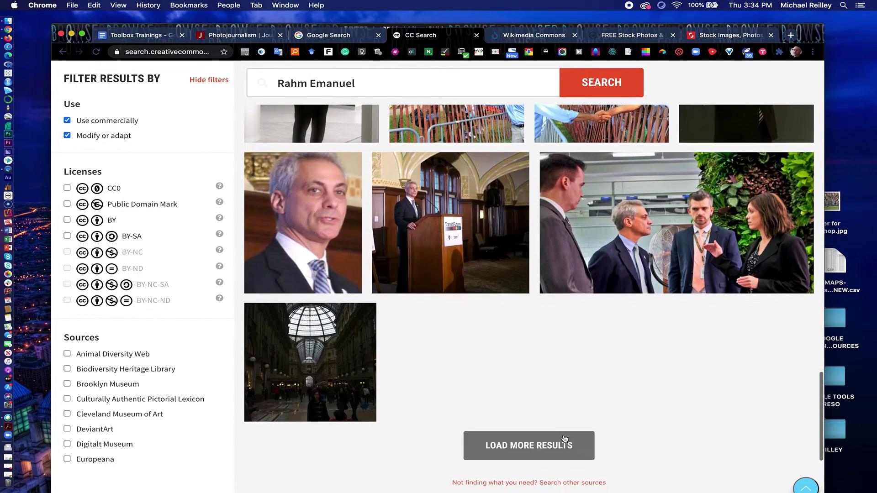
pyautogui.click(563, 437)
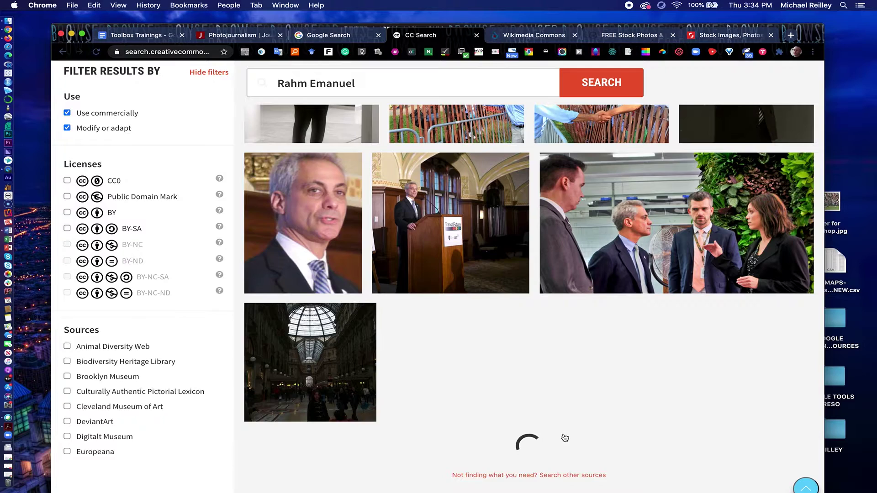
pyautogui.scroll(-9, 519, 355)
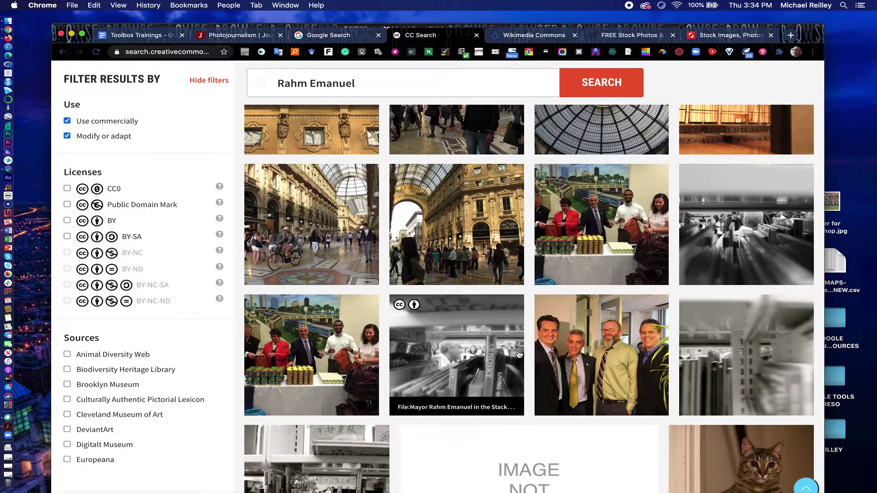
pyautogui.scroll(15, 518, 354)
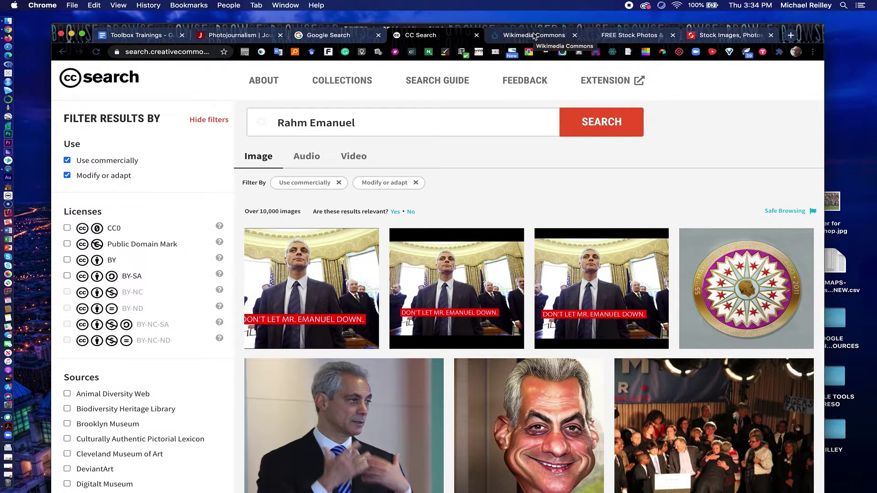
# Step: Search Wikimedia Commons for the basketball player's name
pyautogui.click(534, 37)
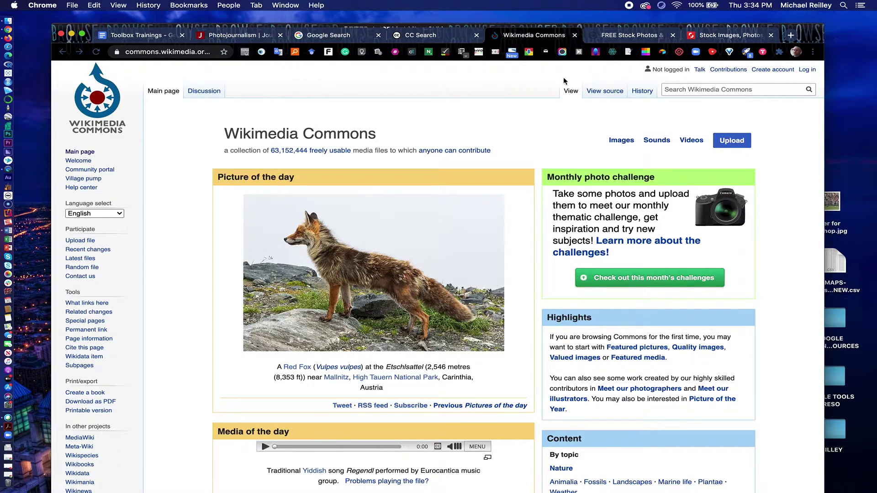
pyautogui.click(662, 90)
pyautogui.write('M')
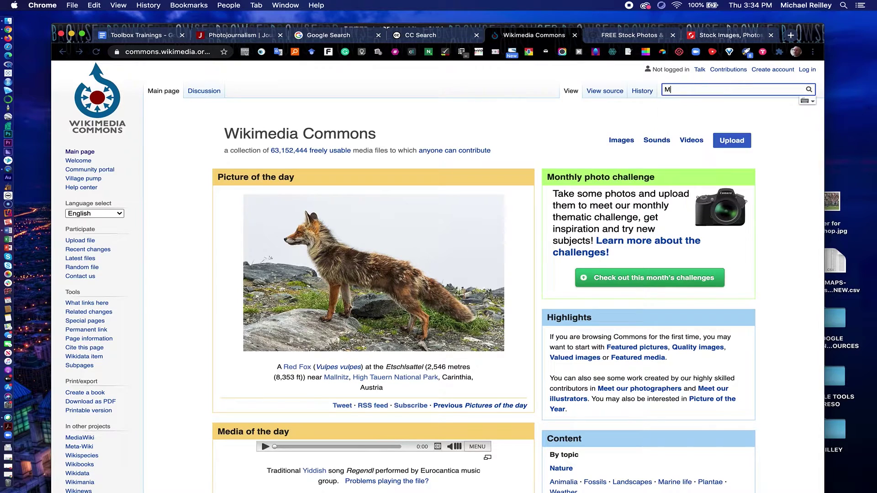
pyautogui.write('ichael Jordan')
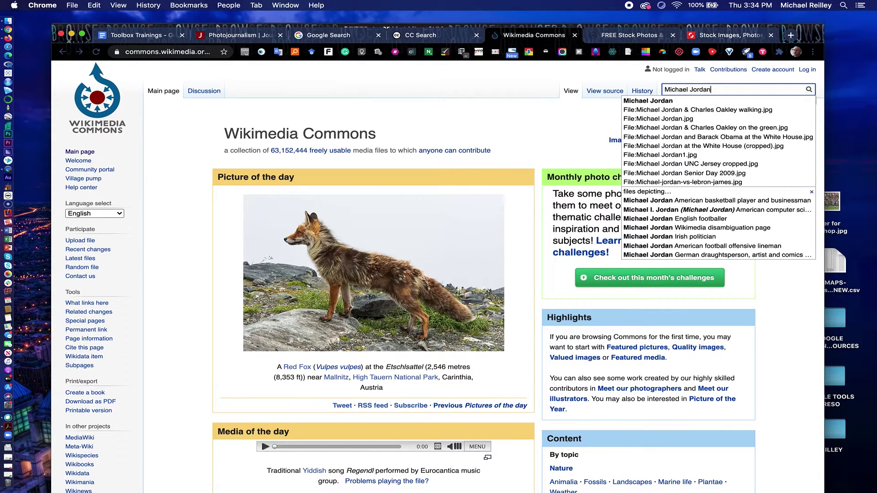
pyautogui.press('Return')
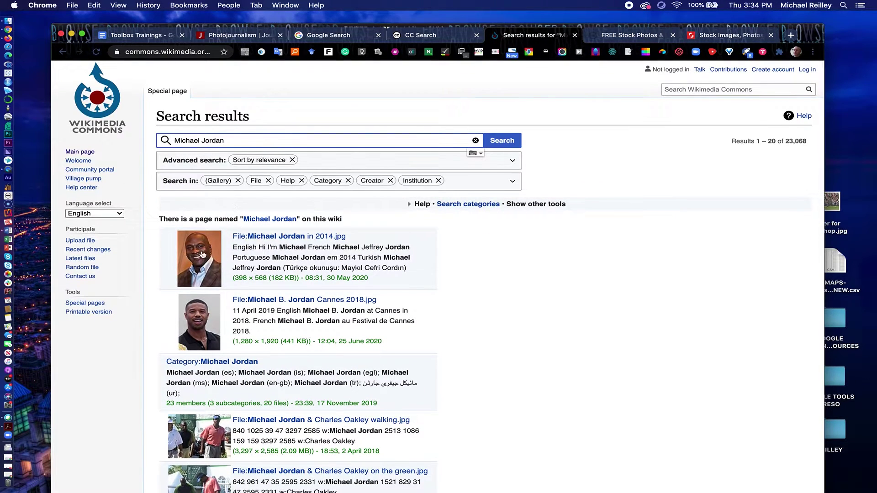
# Step: Scroll through the first 20 file results to the bottom and back to the top
pyautogui.scroll(-5, 316, 342)
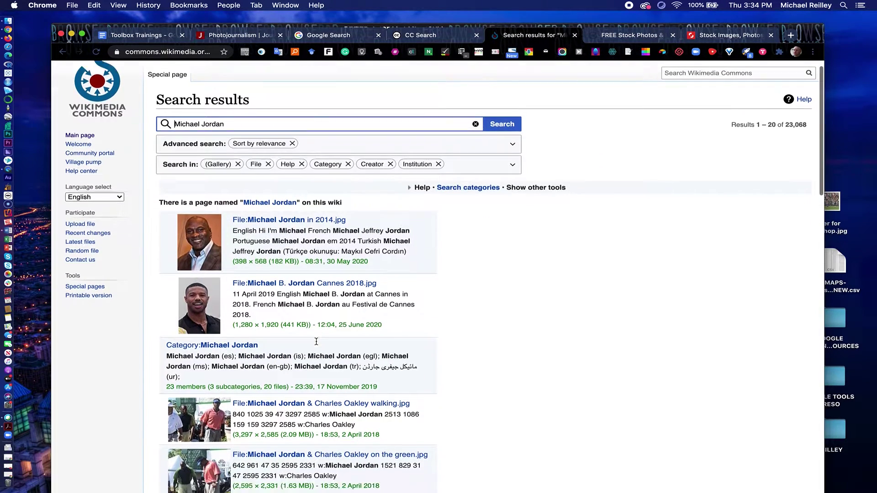
pyautogui.scroll(-3, 316, 341)
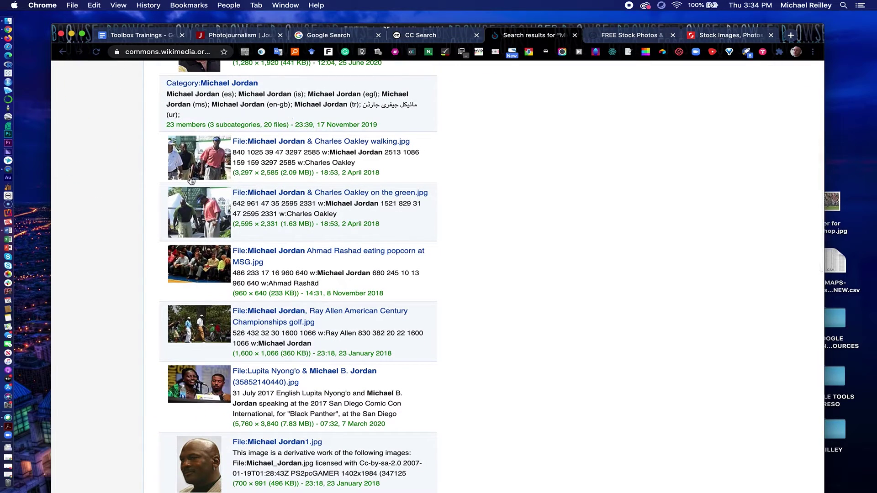
pyautogui.scroll(-4, 296, 355)
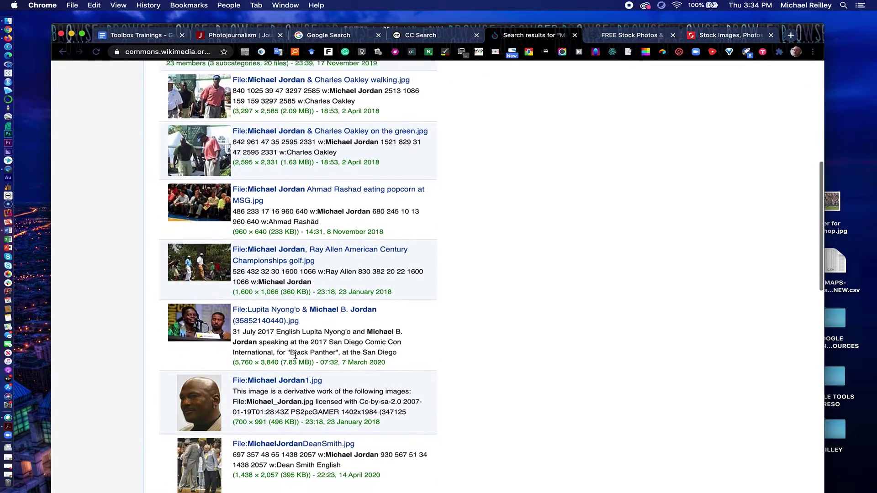
pyautogui.scroll(-5, 294, 353)
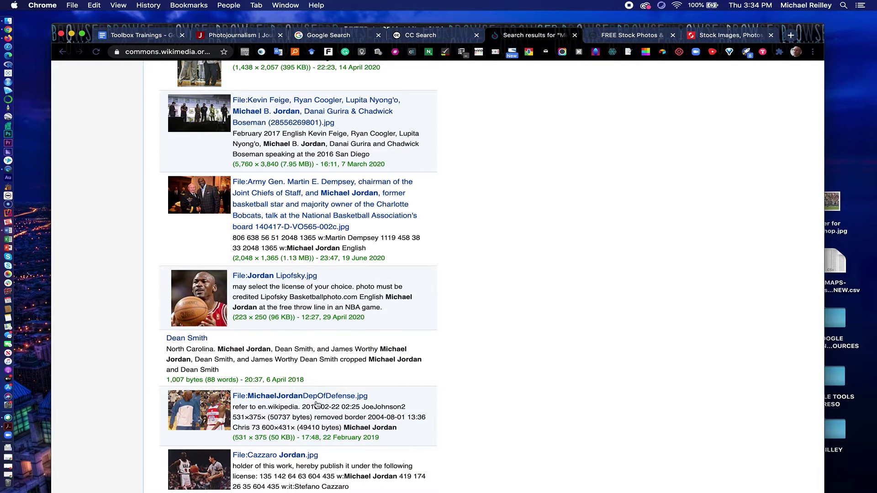
pyautogui.scroll(-5, 317, 426)
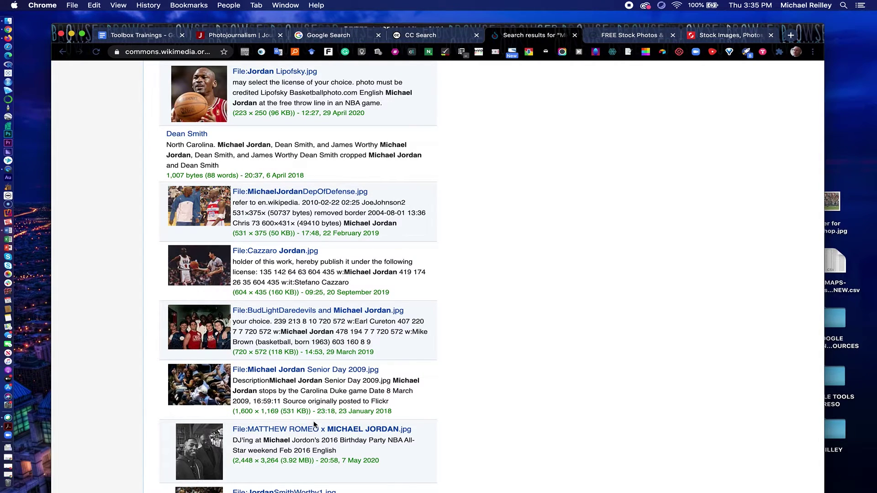
pyautogui.scroll(-3, 314, 425)
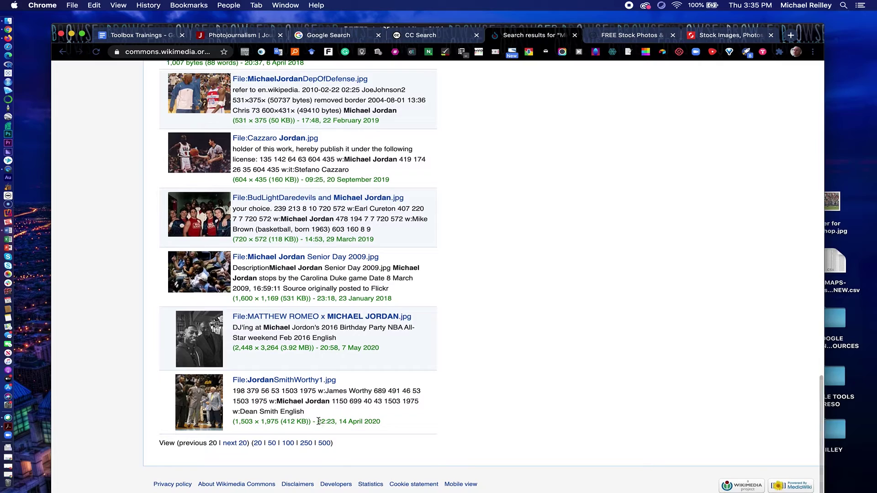
pyautogui.scroll(15, 316, 297)
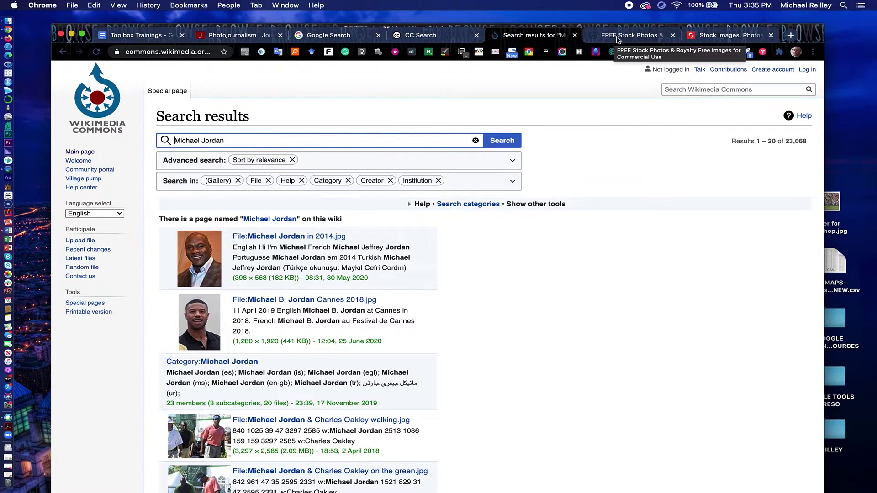
# Step: Glance at Shutterstock, then return to the top of PikWizard's football results
pyautogui.click(622, 37)
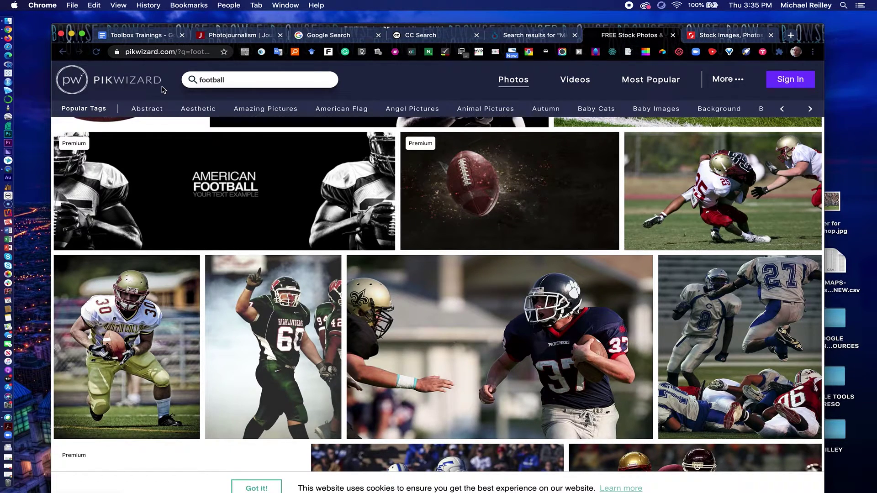
pyautogui.click(711, 36)
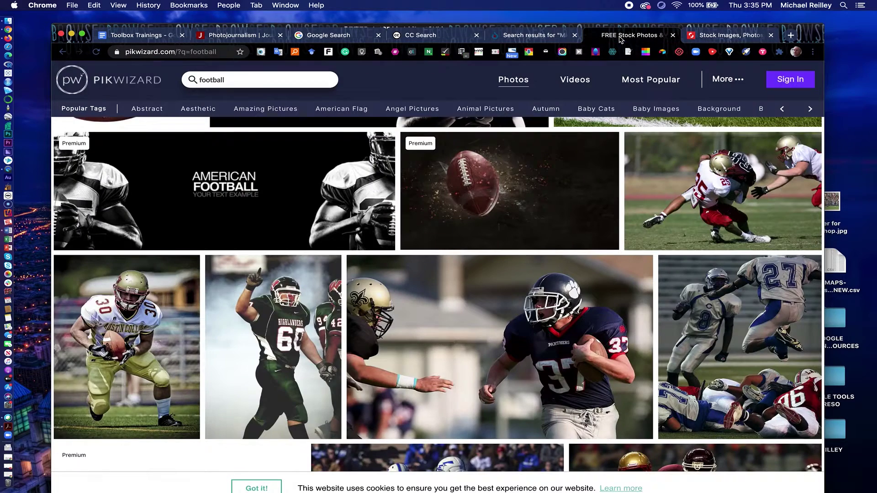
pyautogui.click(621, 39)
pyautogui.scroll(7, 548, 285)
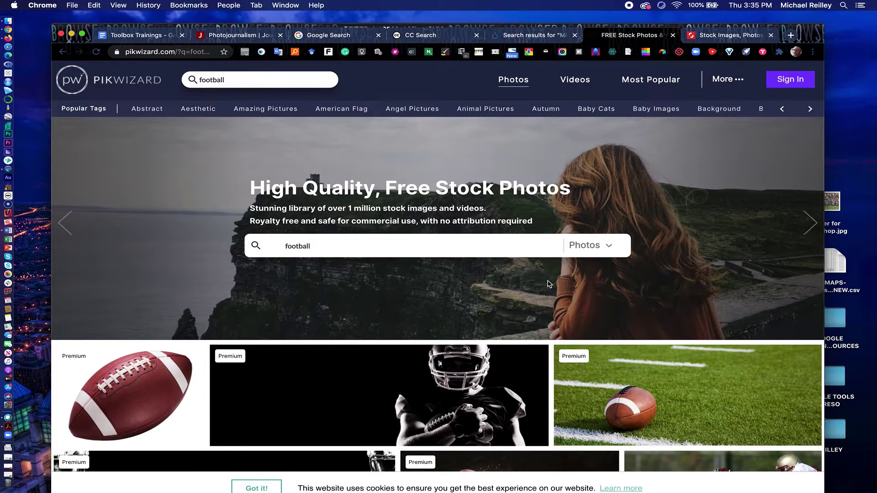
pyautogui.scroll(-2, 548, 283)
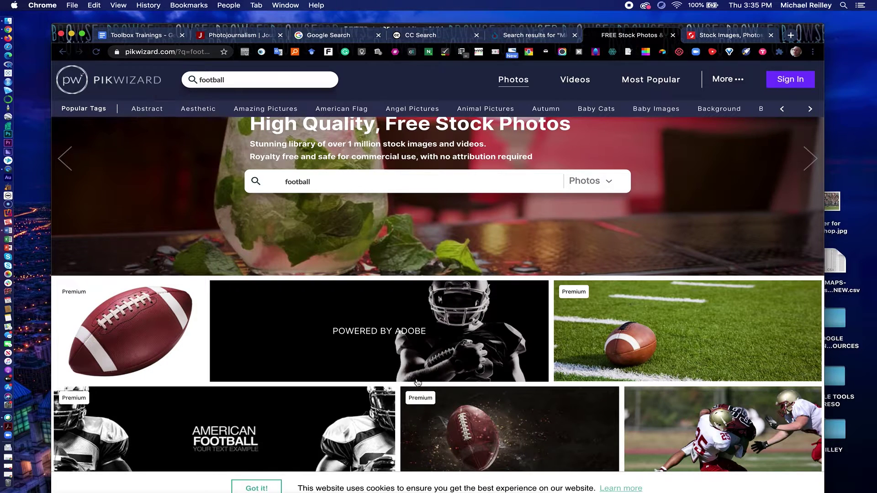
# Step: View the Adobe Stock license page for the helmeted football player photo, then return to PikWizard
pyautogui.click(313, 312)
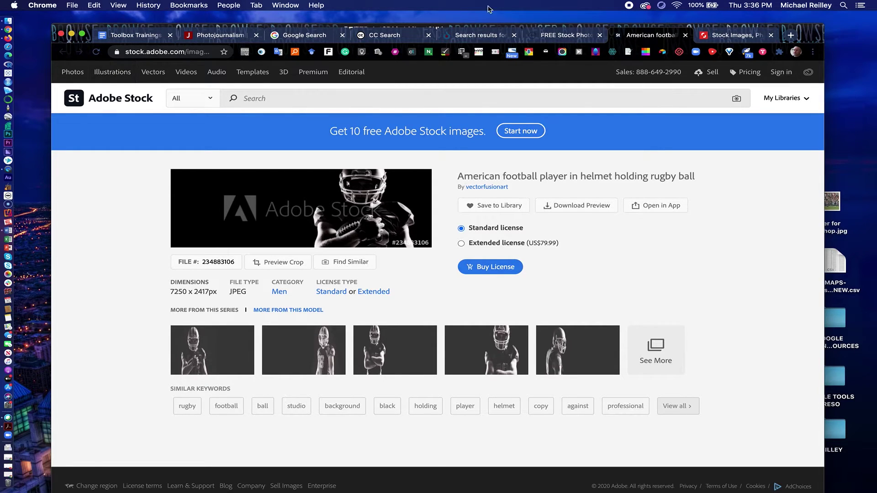
pyautogui.click(552, 35)
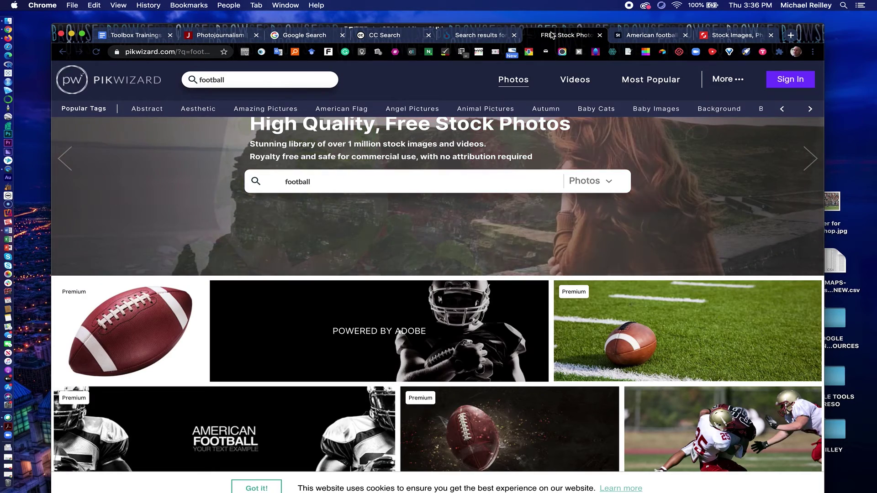
# Step: View the 'American football player athlete athletic back' photo's CC0, no-attribution licence, then return to results
pyautogui.scroll(-10, 464, 347)
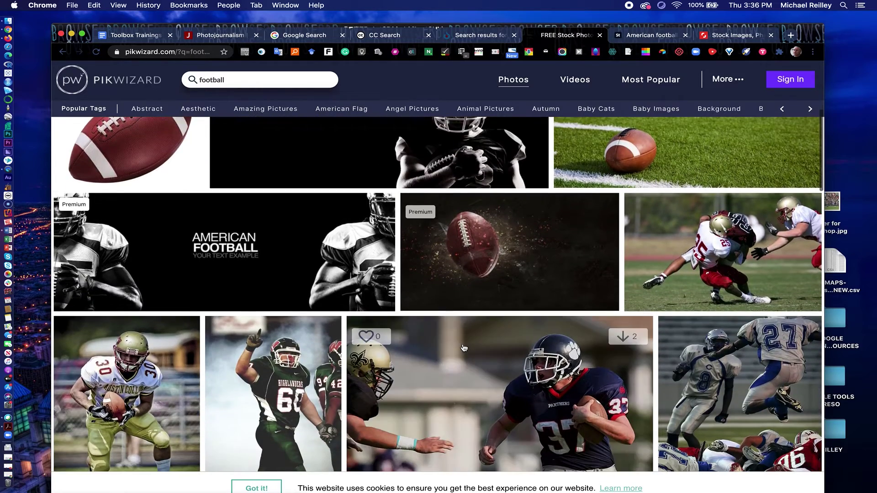
pyautogui.scroll(1, 464, 348)
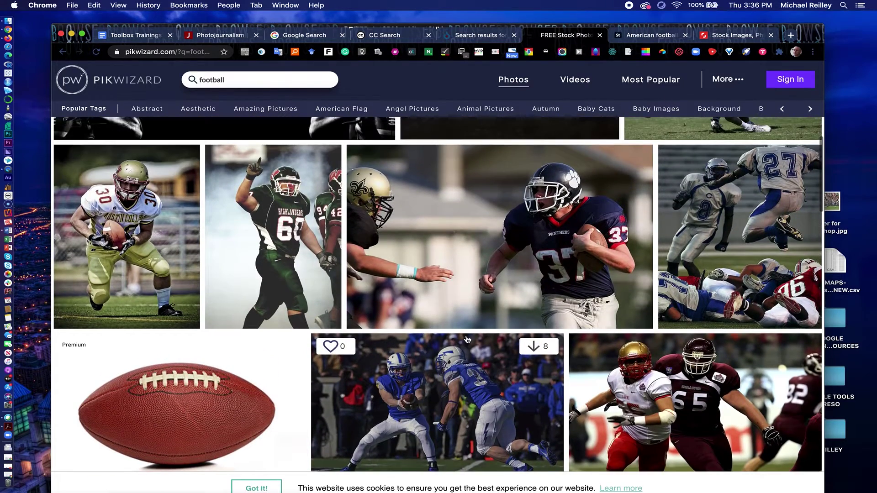
pyautogui.click(459, 201)
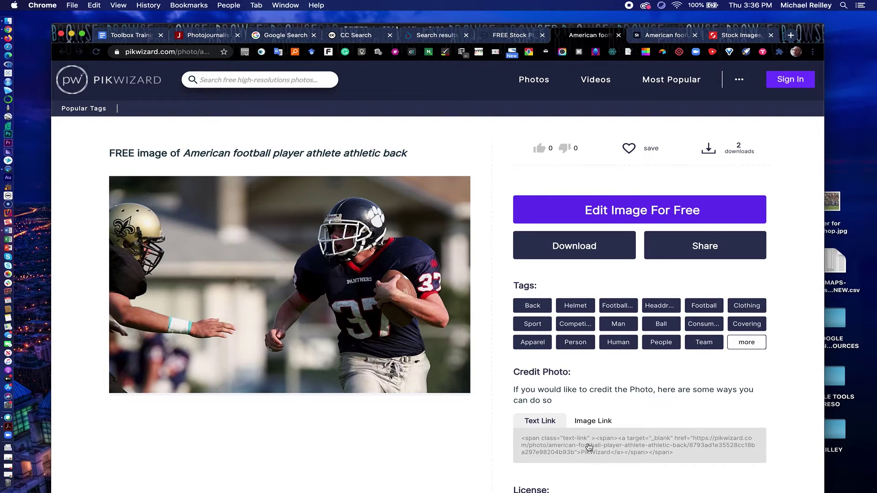
pyautogui.scroll(-3, 635, 411)
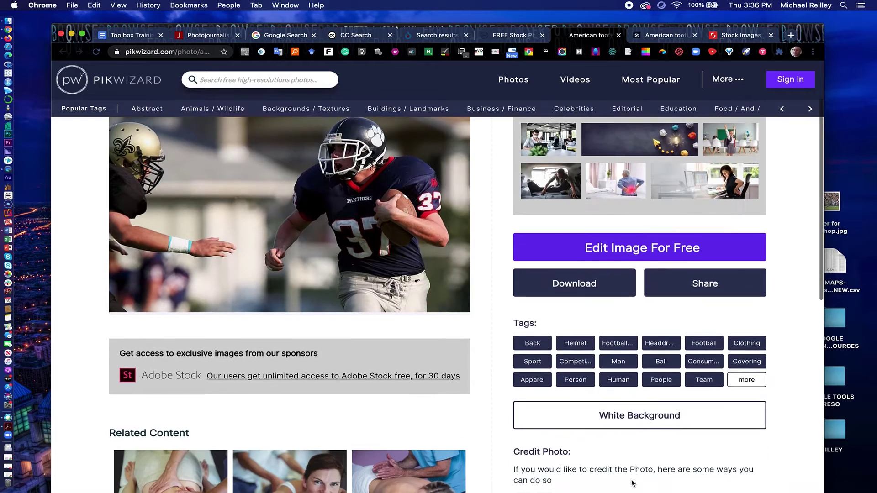
pyautogui.scroll(-4, 632, 483)
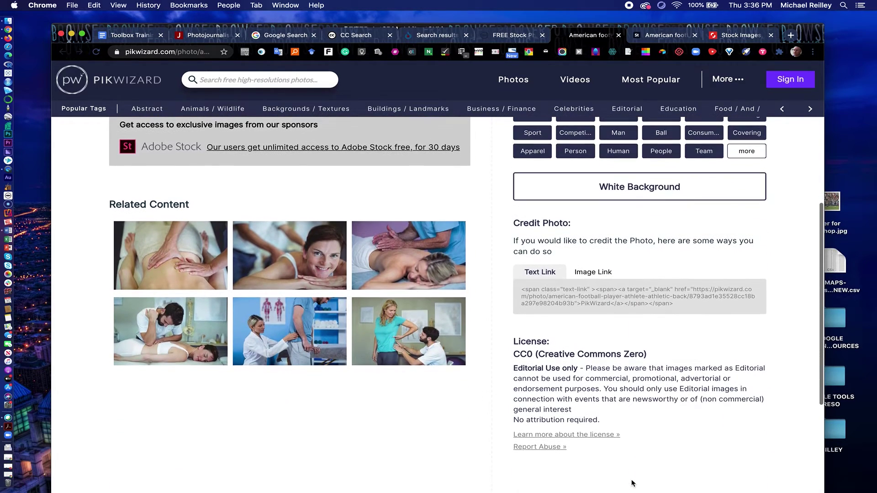
pyautogui.scroll(3, 594, 434)
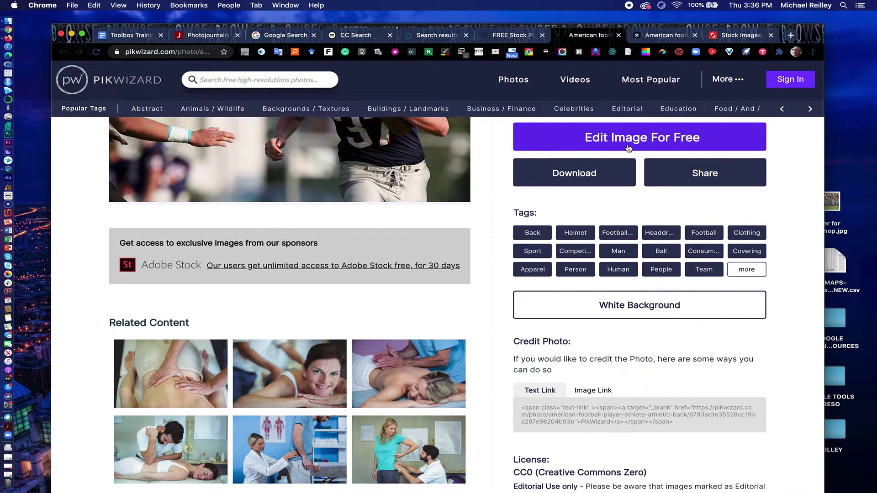
pyautogui.scroll(5, 613, 182)
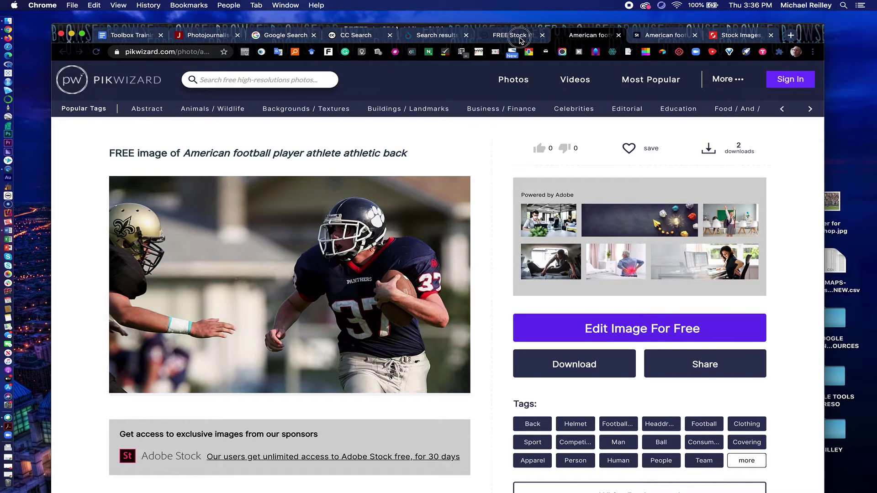
pyautogui.click(520, 39)
# Step: Scroll through more of PikWizard's free and Premium football photos, then back to the top
pyautogui.scroll(-6, 515, 367)
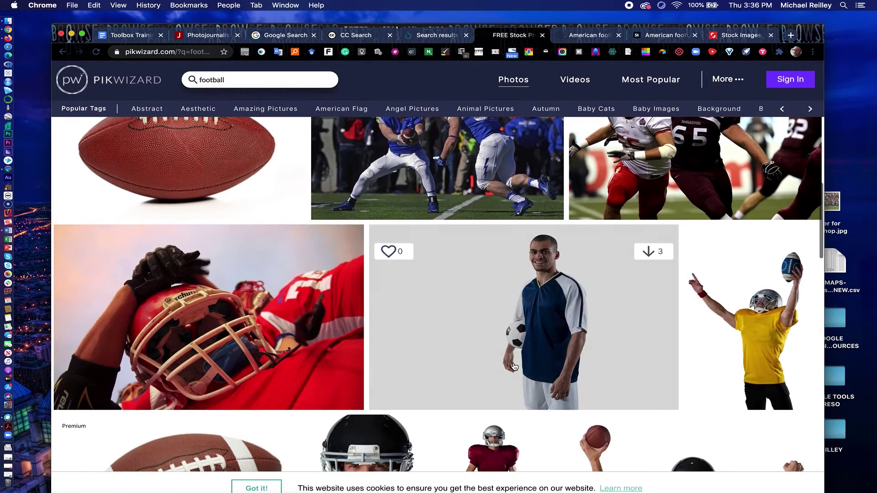
pyautogui.scroll(2, 223, 404)
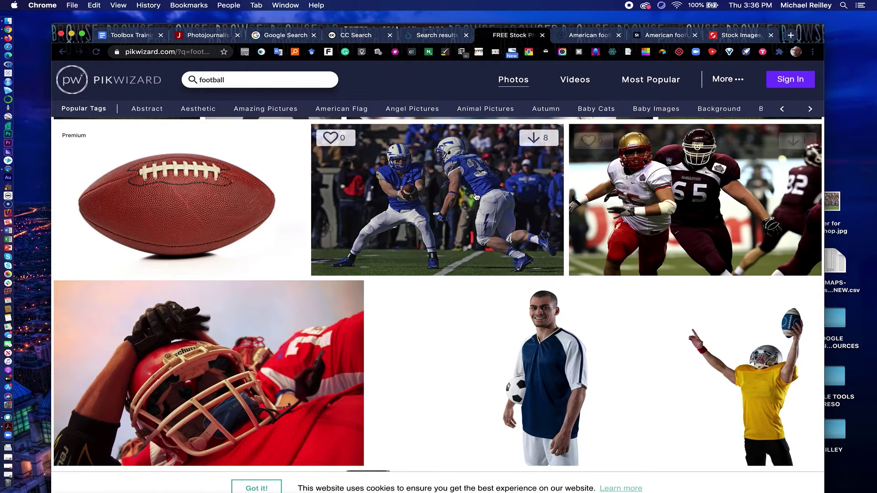
pyautogui.scroll(-3, 772, 235)
pyautogui.scroll(-15, 772, 234)
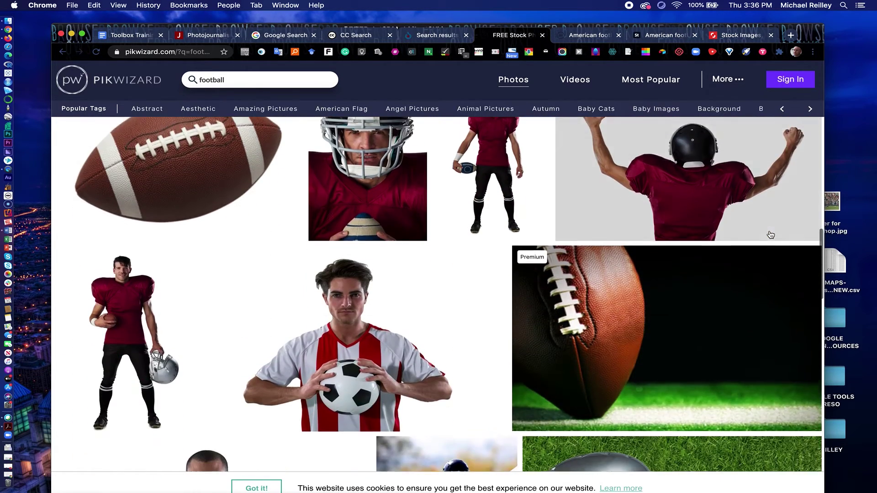
pyautogui.scroll(-5, 771, 235)
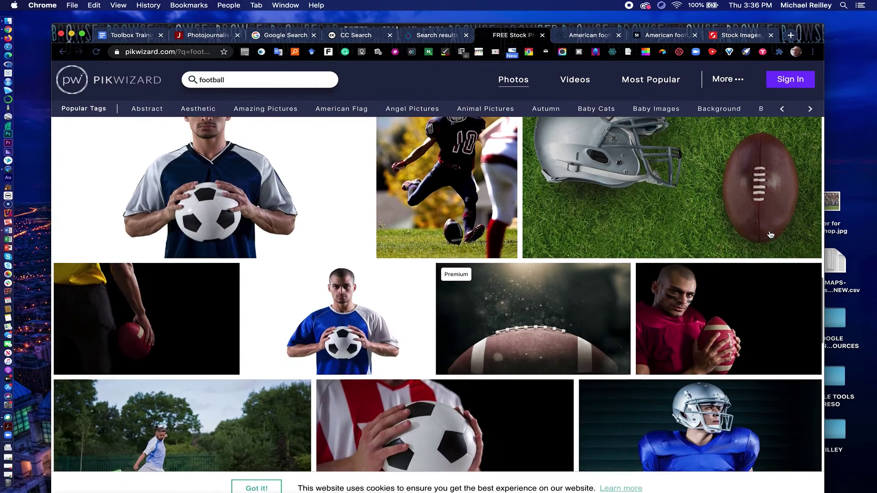
pyautogui.scroll(-2, 771, 235)
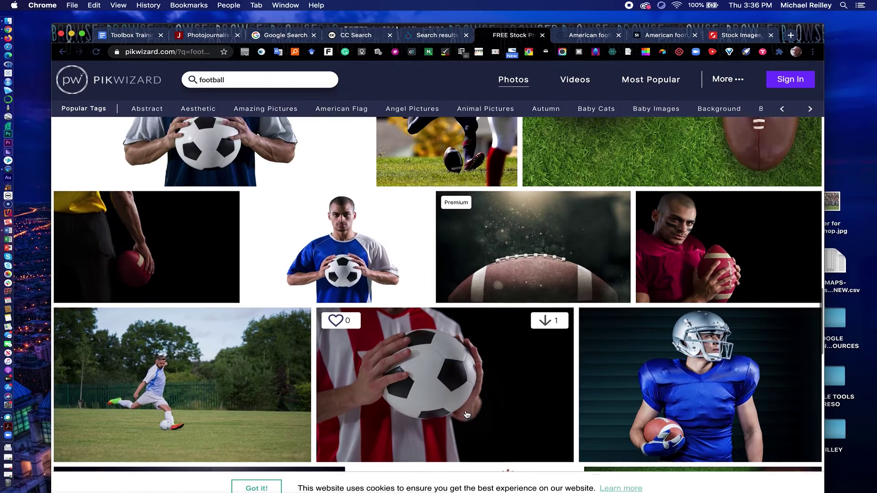
pyautogui.scroll(-10, 467, 415)
pyautogui.scroll(15, 467, 414)
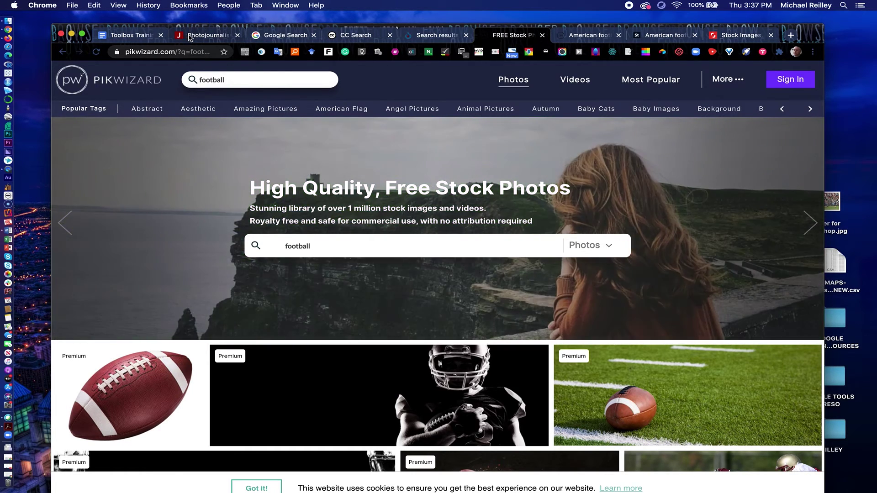
# Step: Switch to the Toolbox Trainings doc listing the rights-free photo sources and stock databases
pyautogui.click(136, 34)
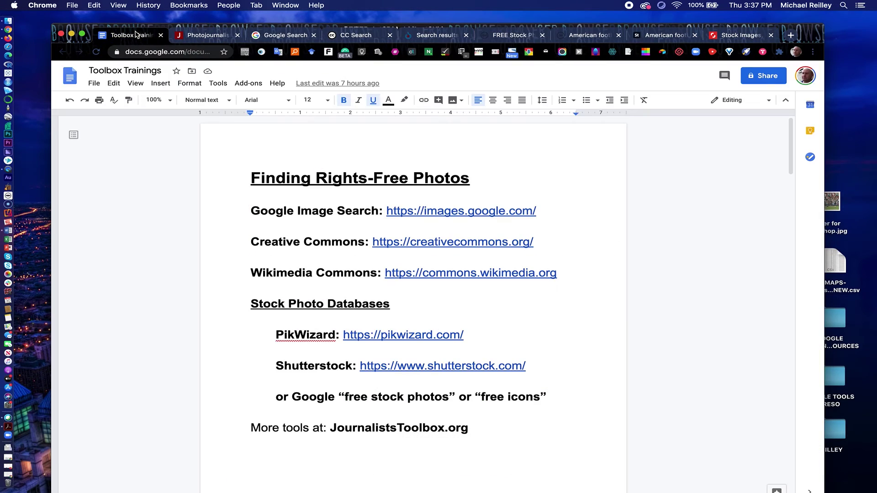